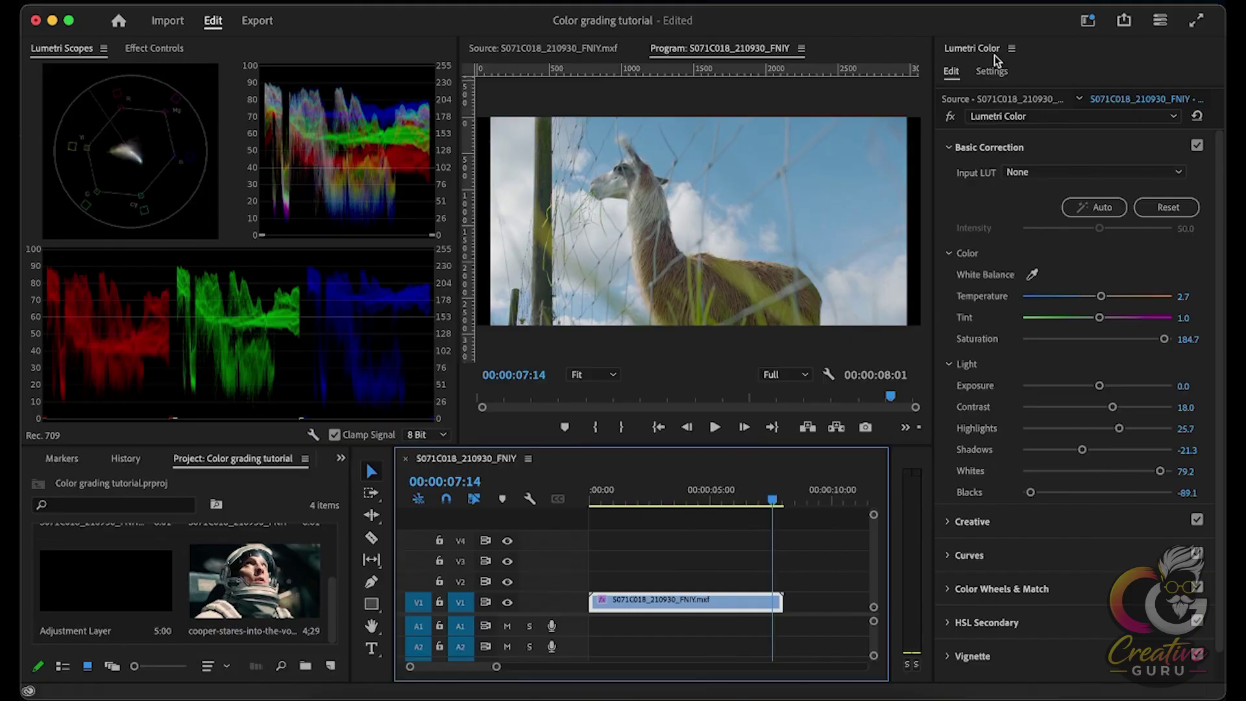
# Examine the Basic Correction settings of the clip's Lumetri Color effect in Effect Controls
pyautogui.click(153, 51)
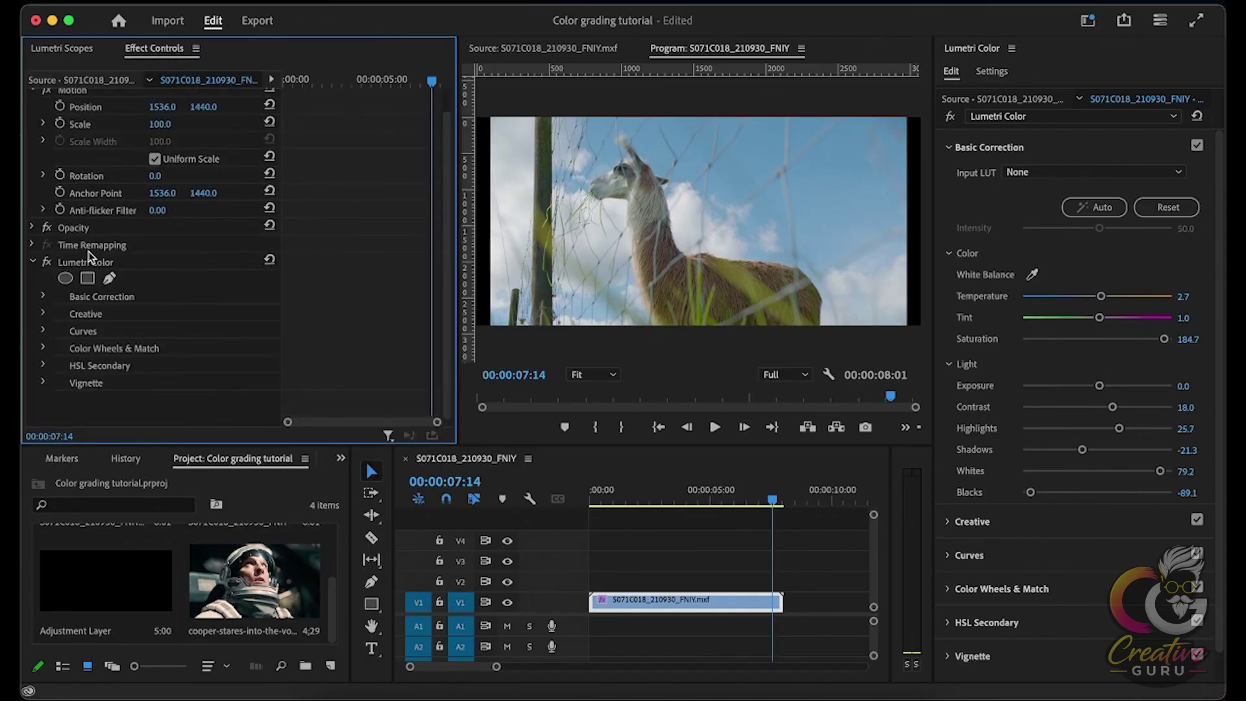
pyautogui.click(42, 296)
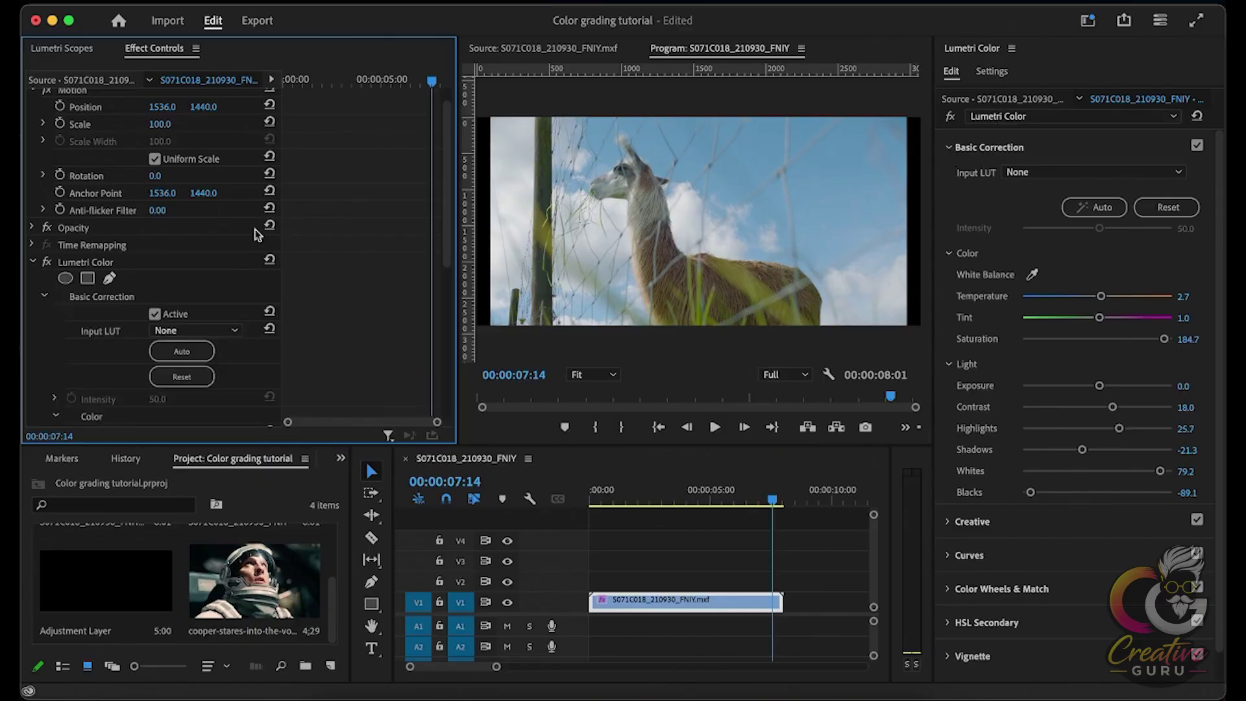
pyautogui.scroll(-3, 204, 349)
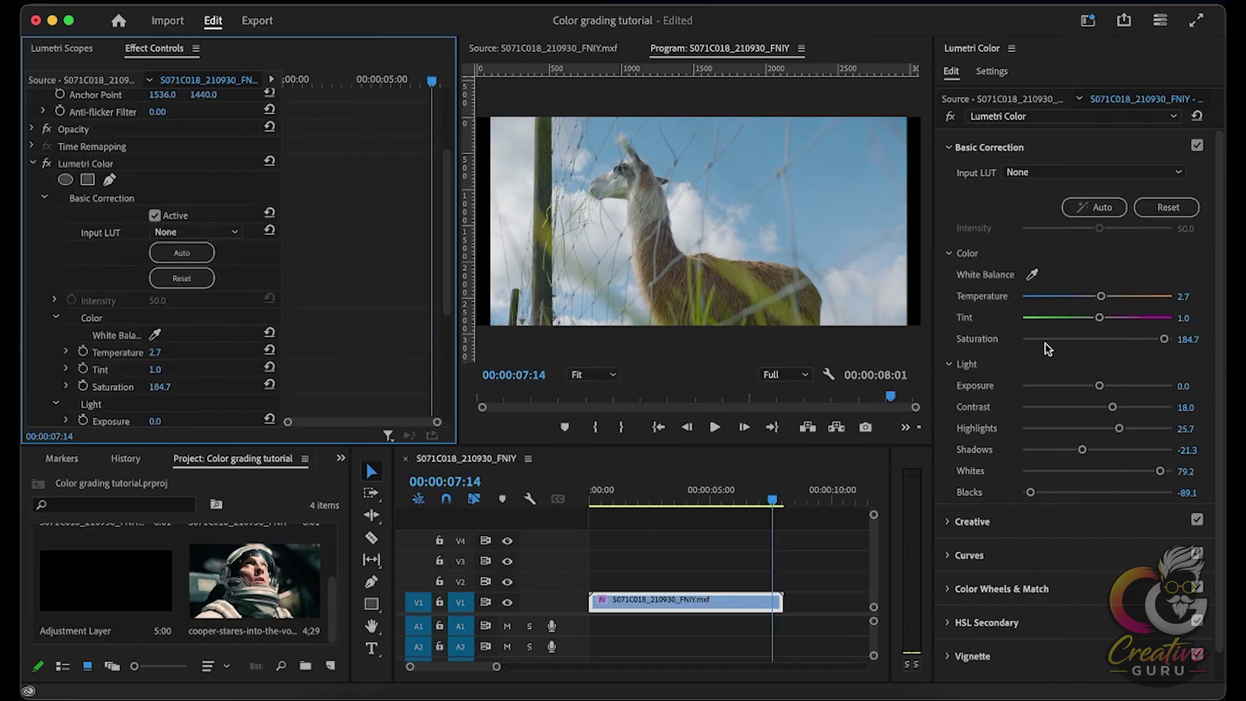
pyautogui.moveTo(1190, 295); pyautogui.dragTo(1194, 296)
pyautogui.press('super+z')
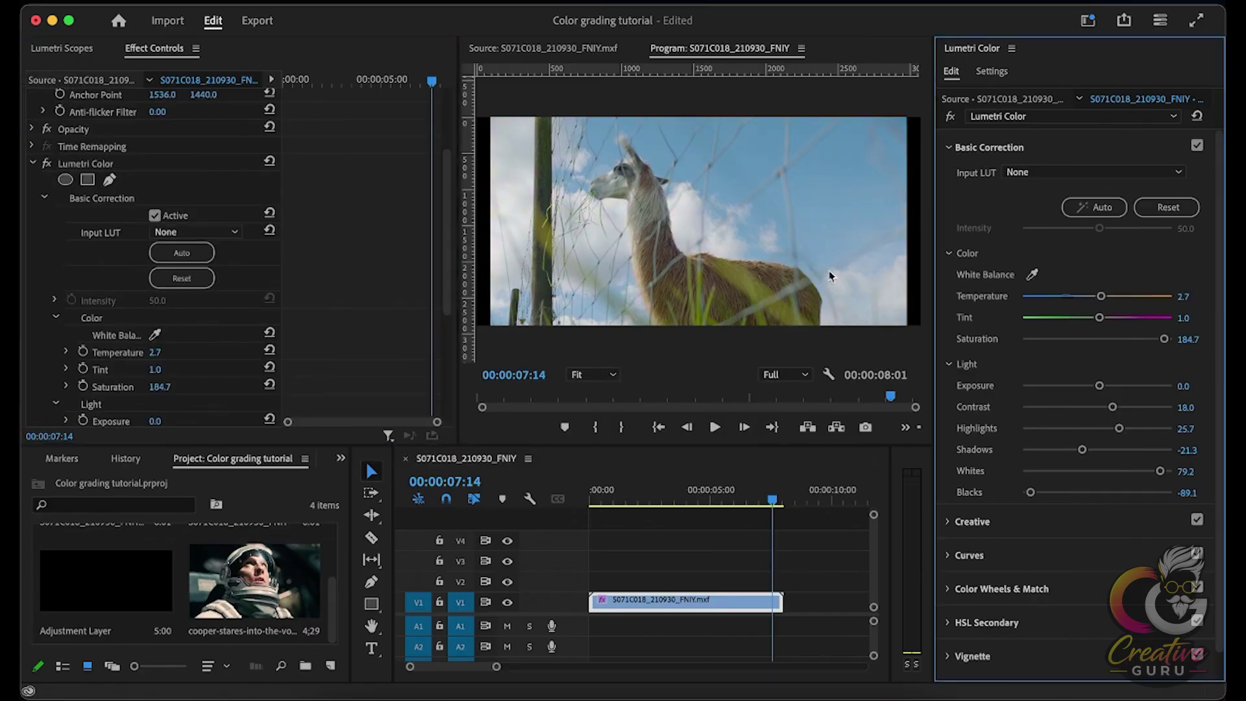
pyautogui.click(33, 163)
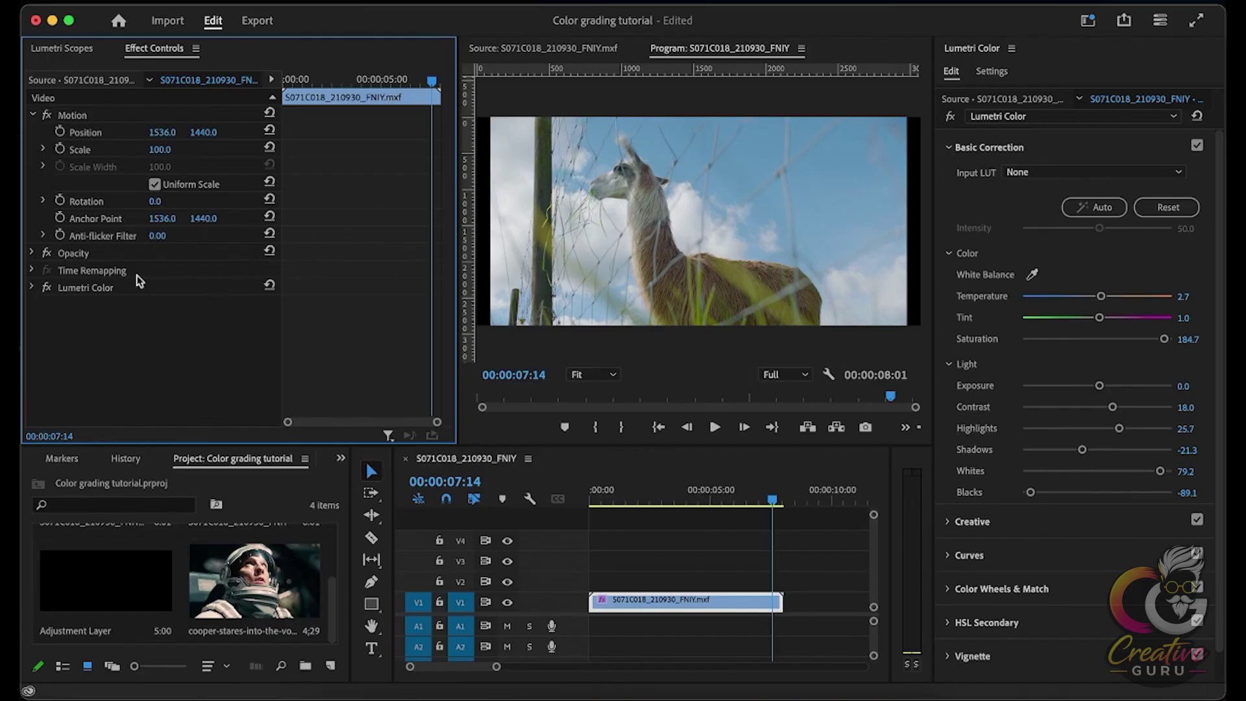
# Toggle the clip's Lumetri Color effect off and on to compare the footage with and without the grade
pyautogui.click(119, 286)
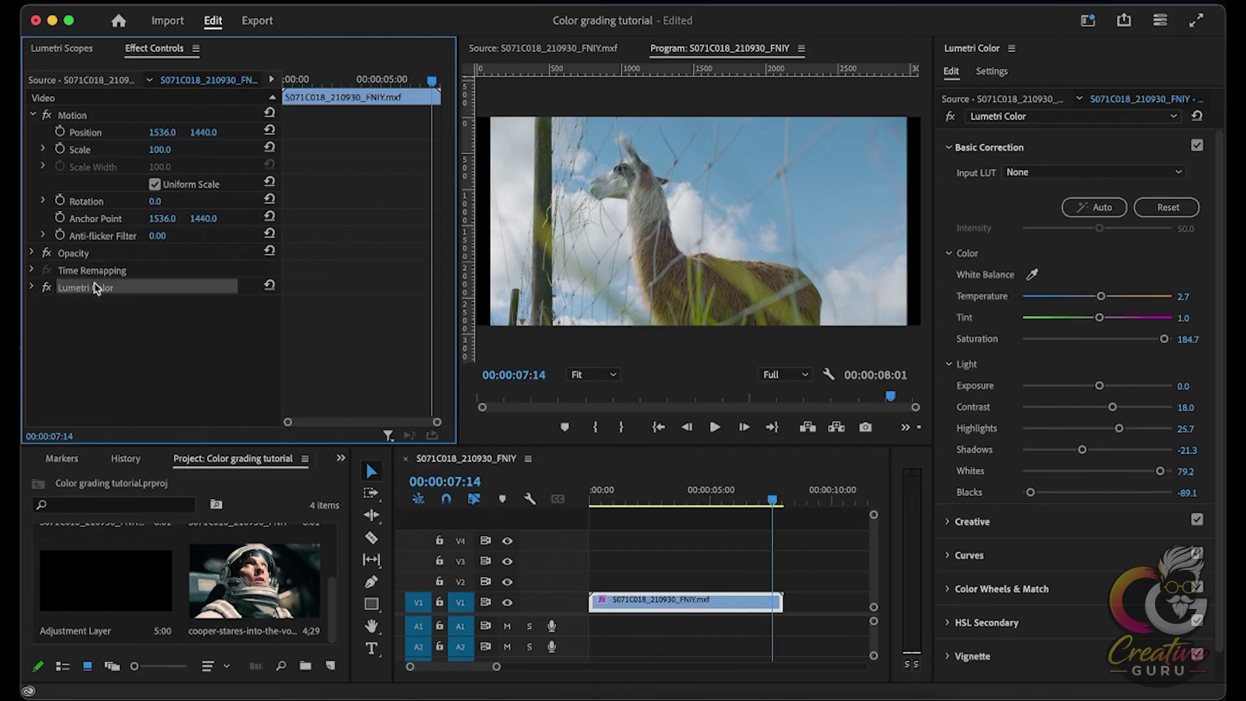
pyautogui.click(45, 288)
pyautogui.click(46, 288)
pyautogui.click(46, 288)
pyautogui.click(46, 287)
pyautogui.click(950, 117)
pyautogui.click(951, 117)
pyautogui.click(951, 117)
pyautogui.click(951, 117)
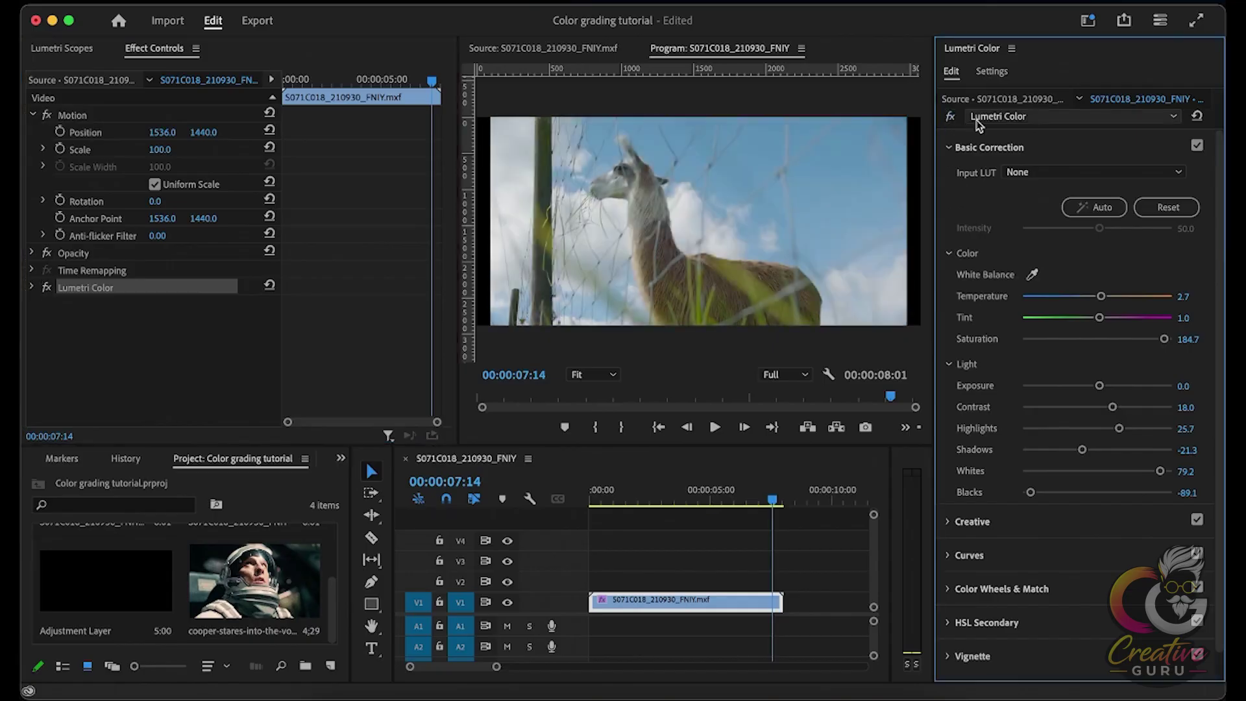
pyautogui.click(981, 118)
# Create an adjustment layer at 3072 × 2880, 24.00 fps, with Anamorphic 2:1 (2.0) pixel aspect ratio
pyautogui.click(182, 572)
pyautogui.scroll(2, 181, 572)
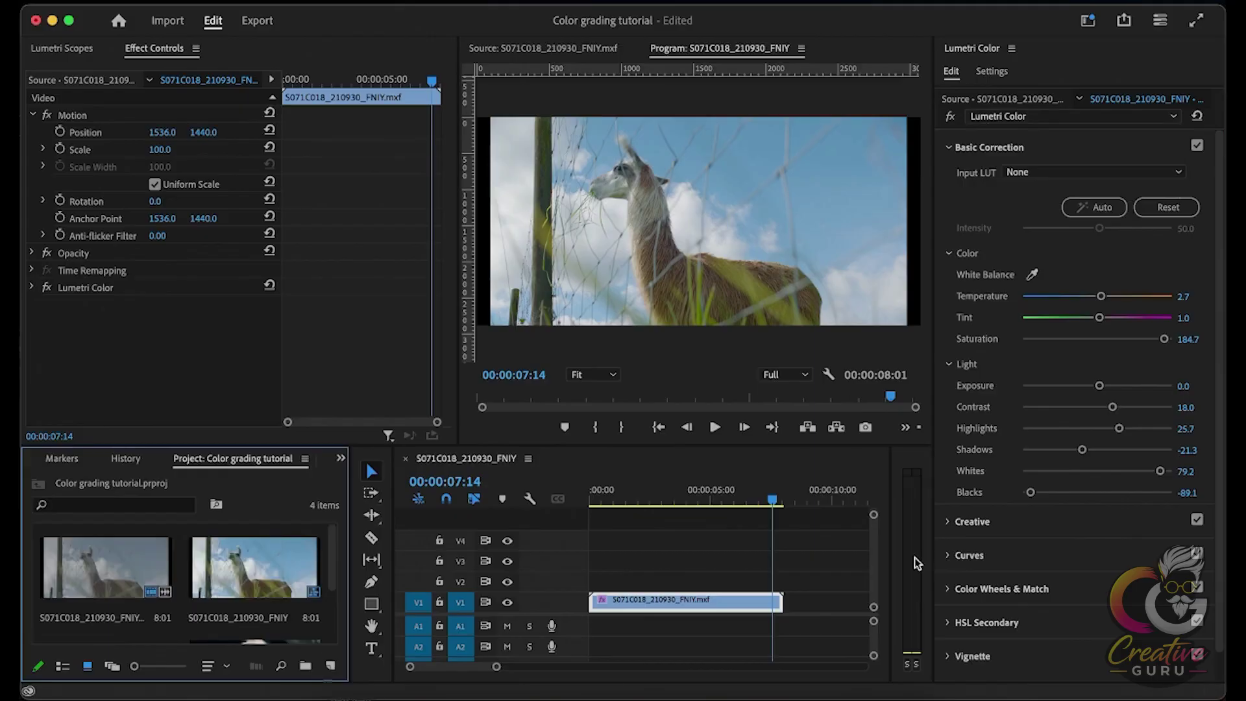
pyautogui.click(330, 666)
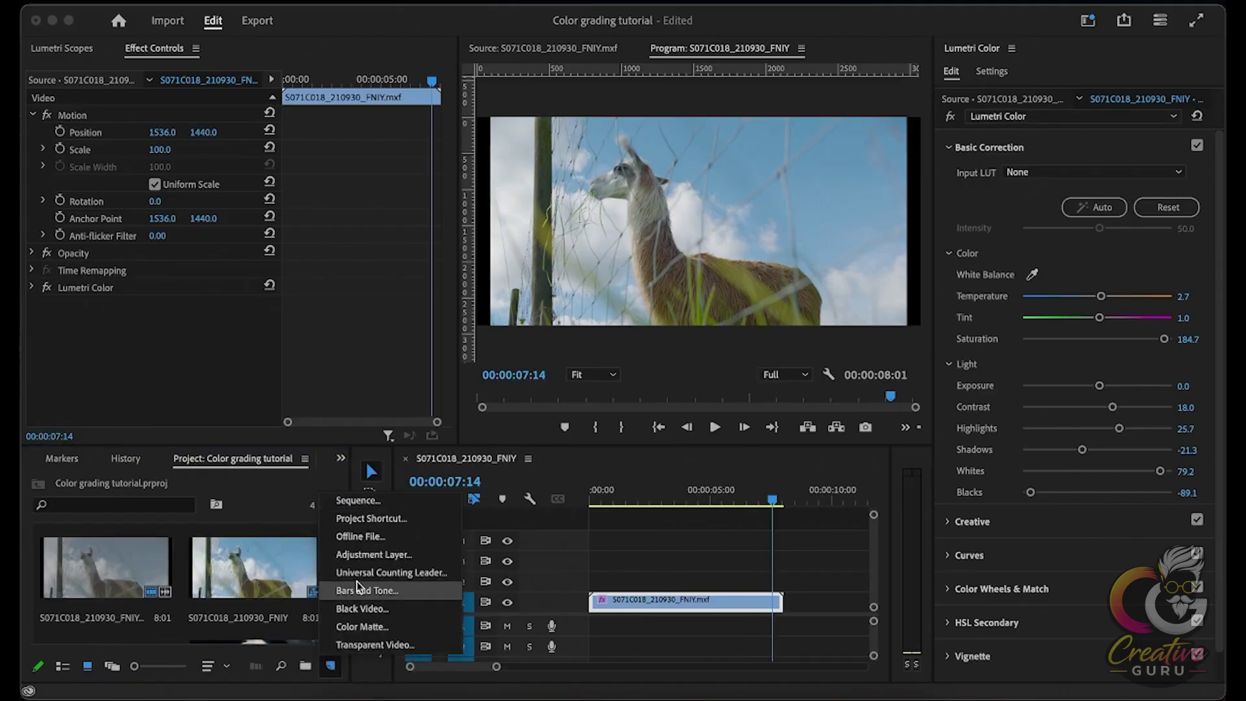
pyautogui.click(352, 558)
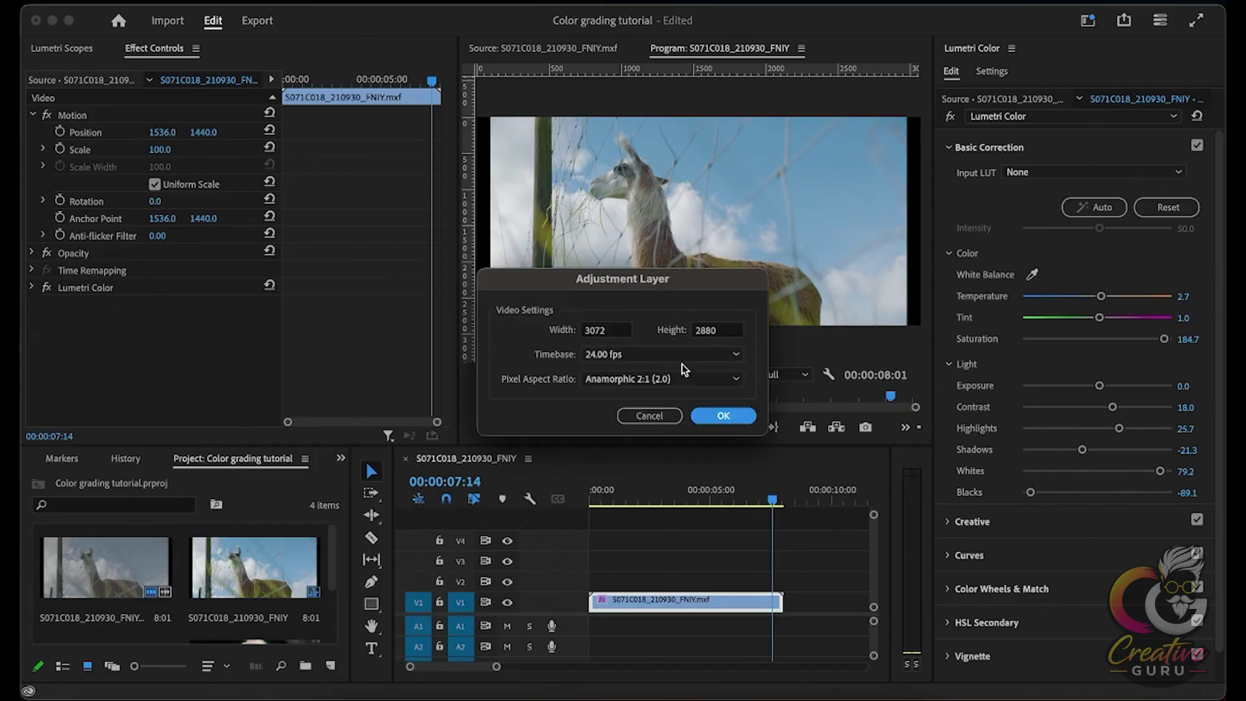
pyautogui.click(720, 410)
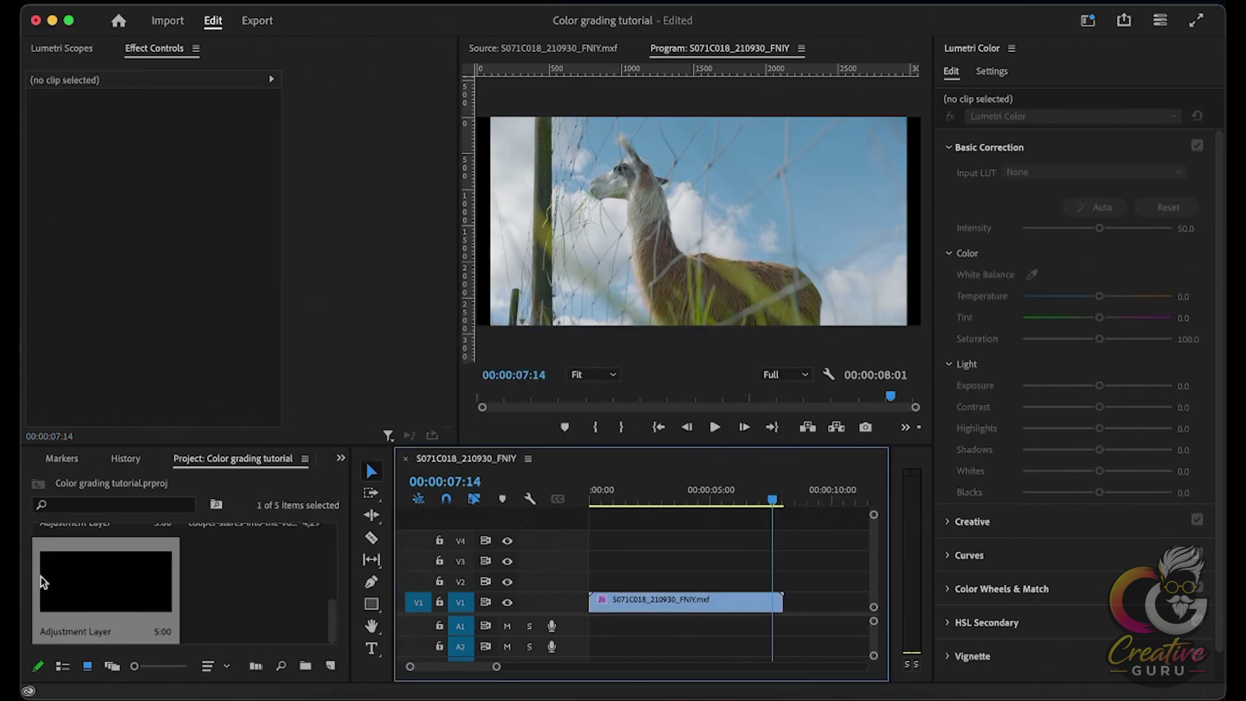
# Place the new adjustment layer on V2 above the clip and extend it to the clip's full length
pyautogui.moveTo(159, 578); pyautogui.dragTo(578, 584)
pyautogui.moveTo(714, 579); pyautogui.dragTo(783, 577)
pyautogui.click(746, 580)
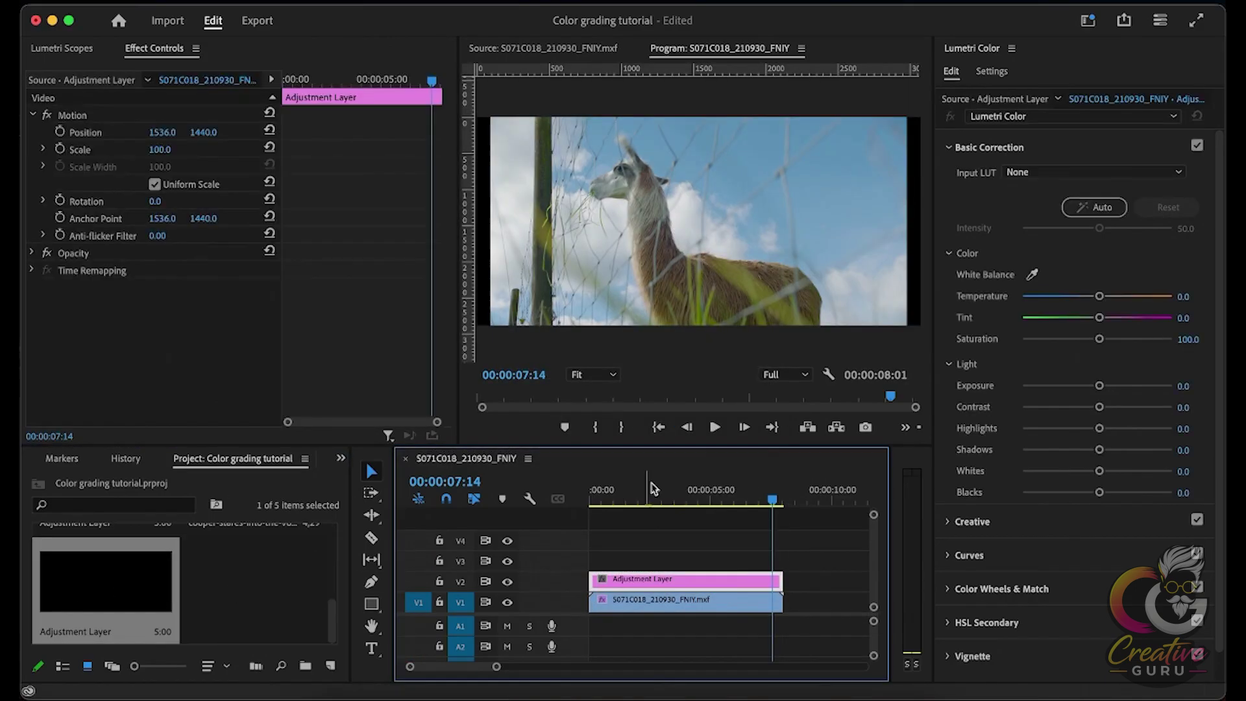
pyautogui.click(640, 550)
pyautogui.click(633, 574)
# Cut the Lumetri Color effect from the S071C018_210930_FNIY.mxf clip on V1
pyautogui.click(664, 601)
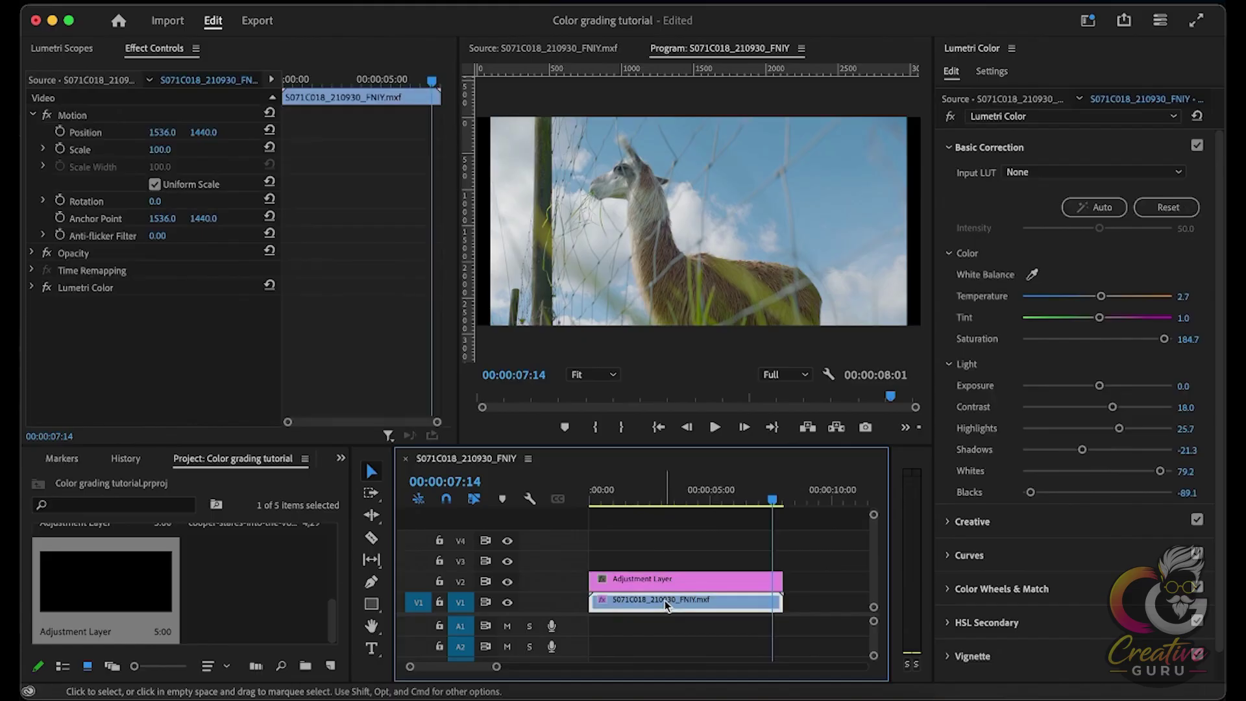
pyautogui.click(119, 287)
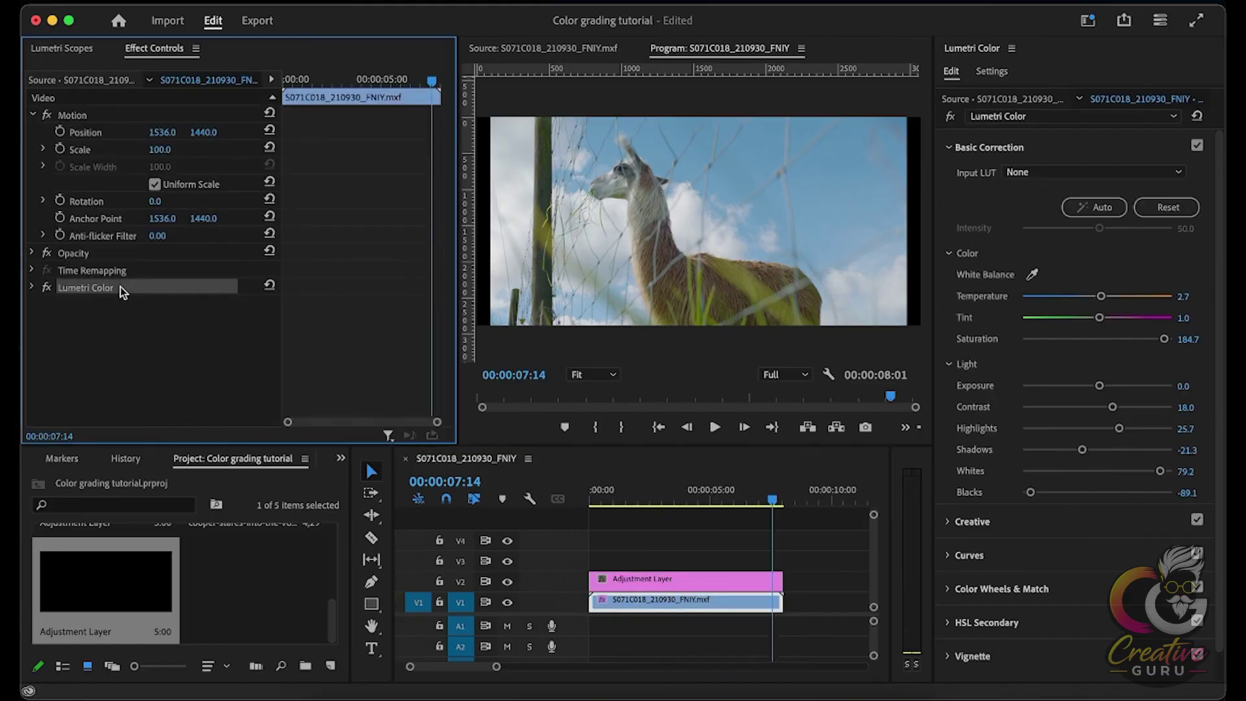
pyautogui.press('Delete')
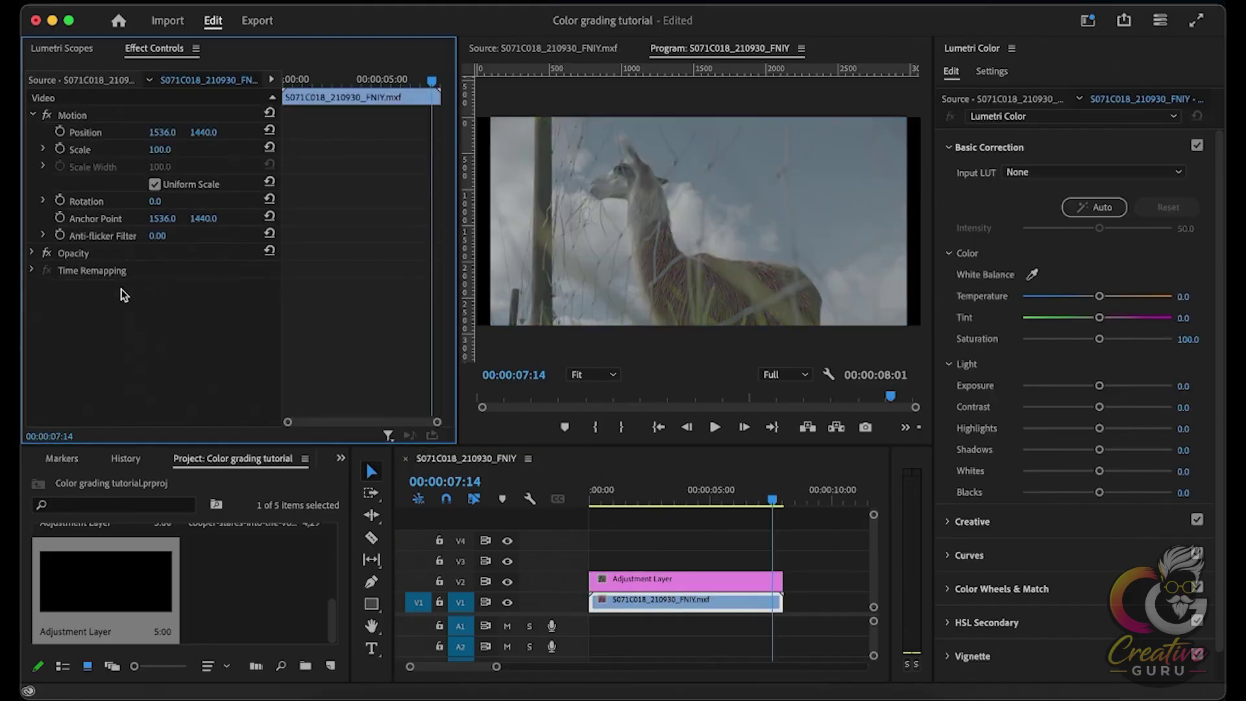
# Paste the cut Lumetri Color effect onto the adjustment layer on V2
pyautogui.click(680, 588)
pyautogui.click(671, 534)
pyautogui.click(656, 579)
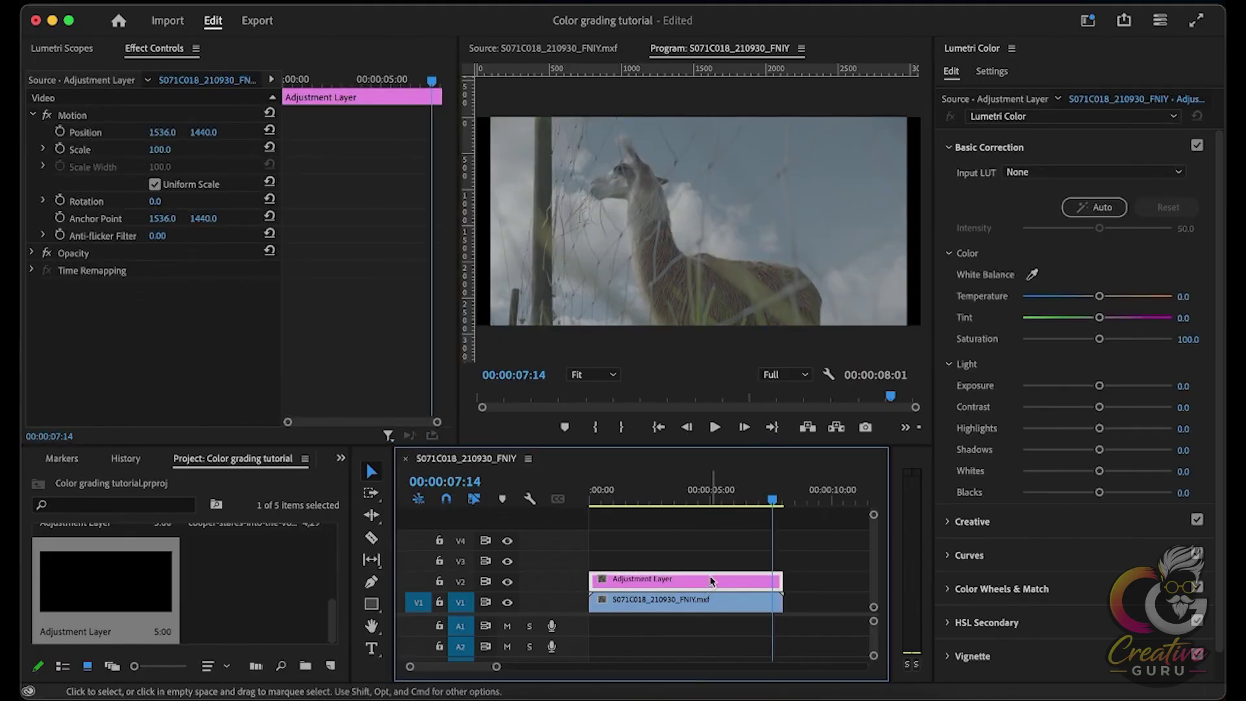
pyautogui.press('super+v')
pyautogui.click(688, 558)
pyautogui.click(659, 602)
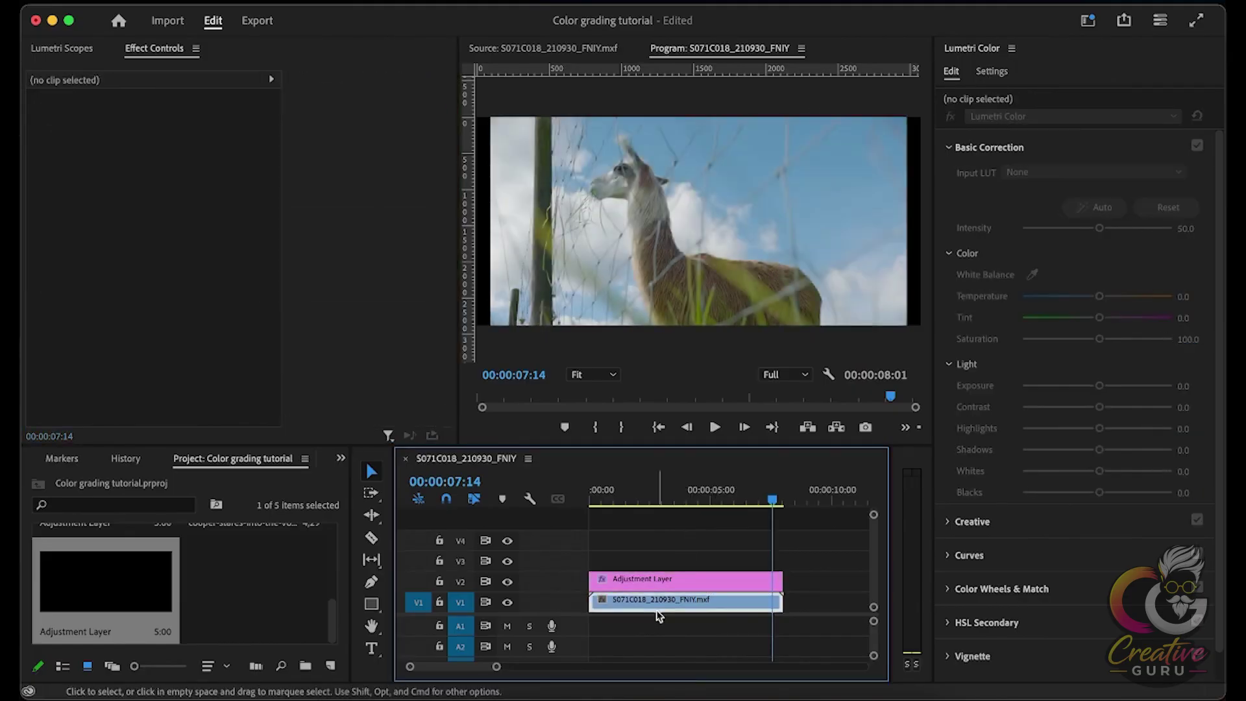
pyautogui.click(701, 581)
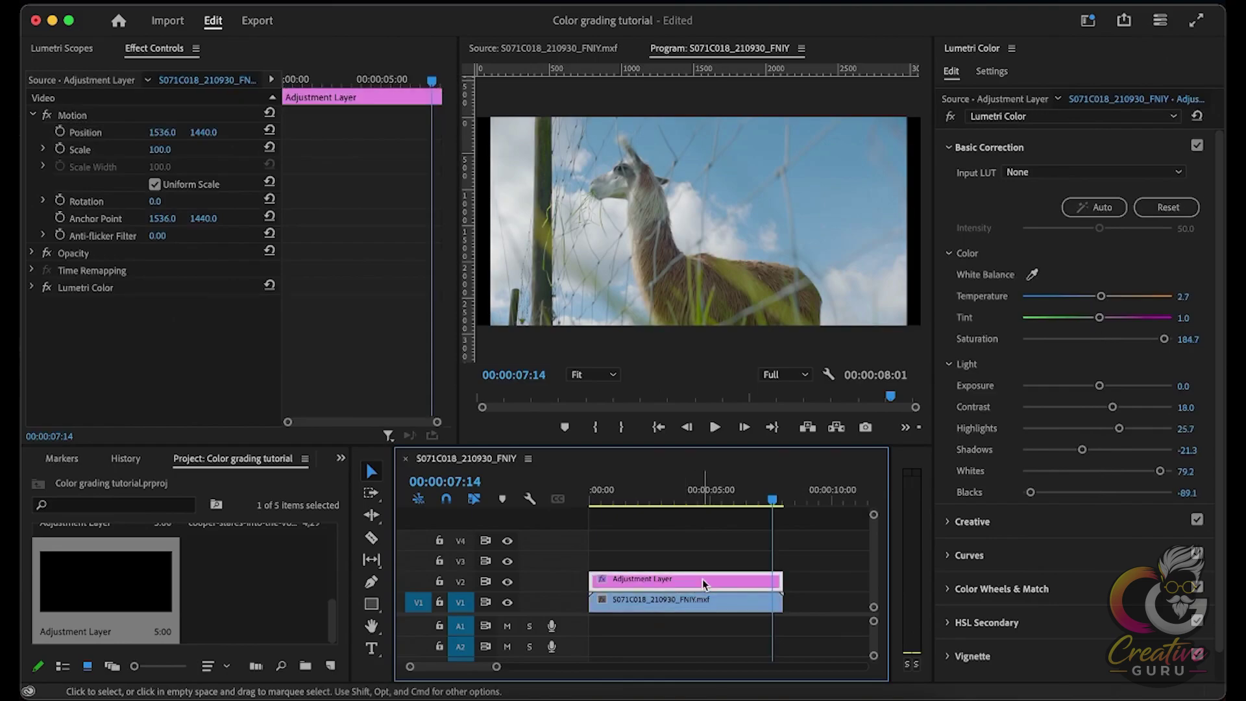
pyautogui.click(672, 531)
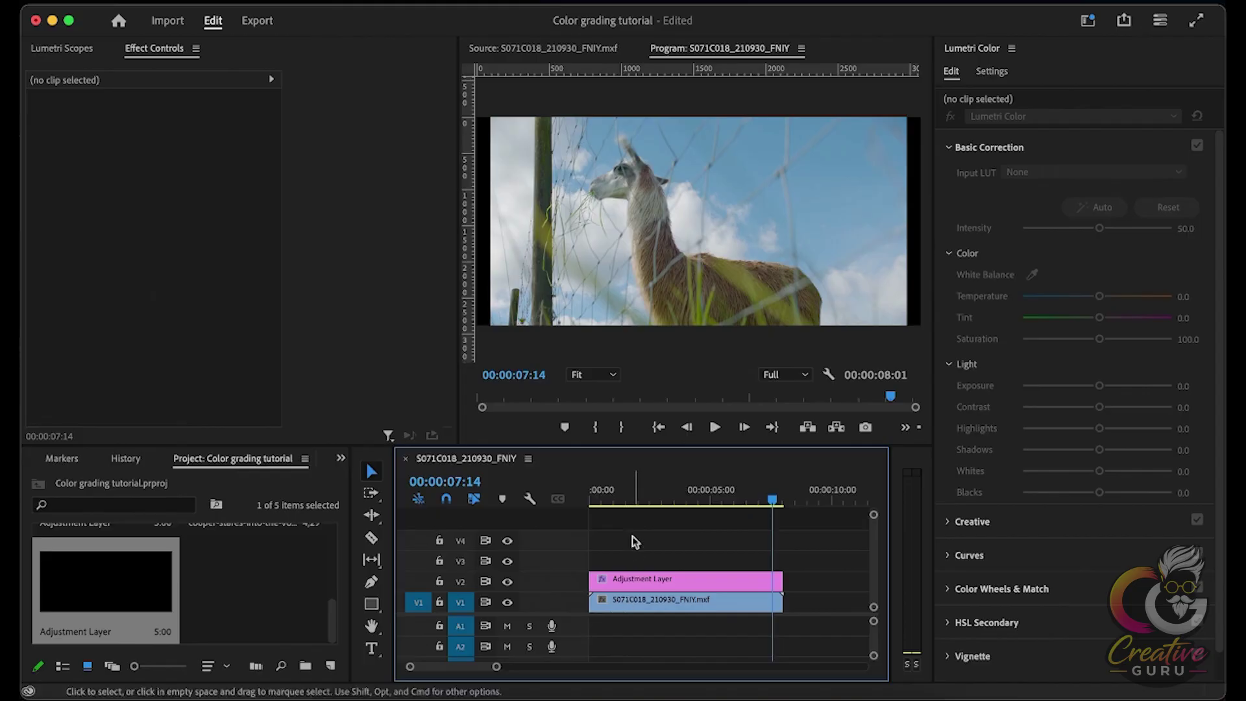
# Split the V1 clip at 00:00:01:08 and 00:00:04:22, leaving the adjustment layer whole
pyautogui.click(622, 500)
pyautogui.click(657, 577)
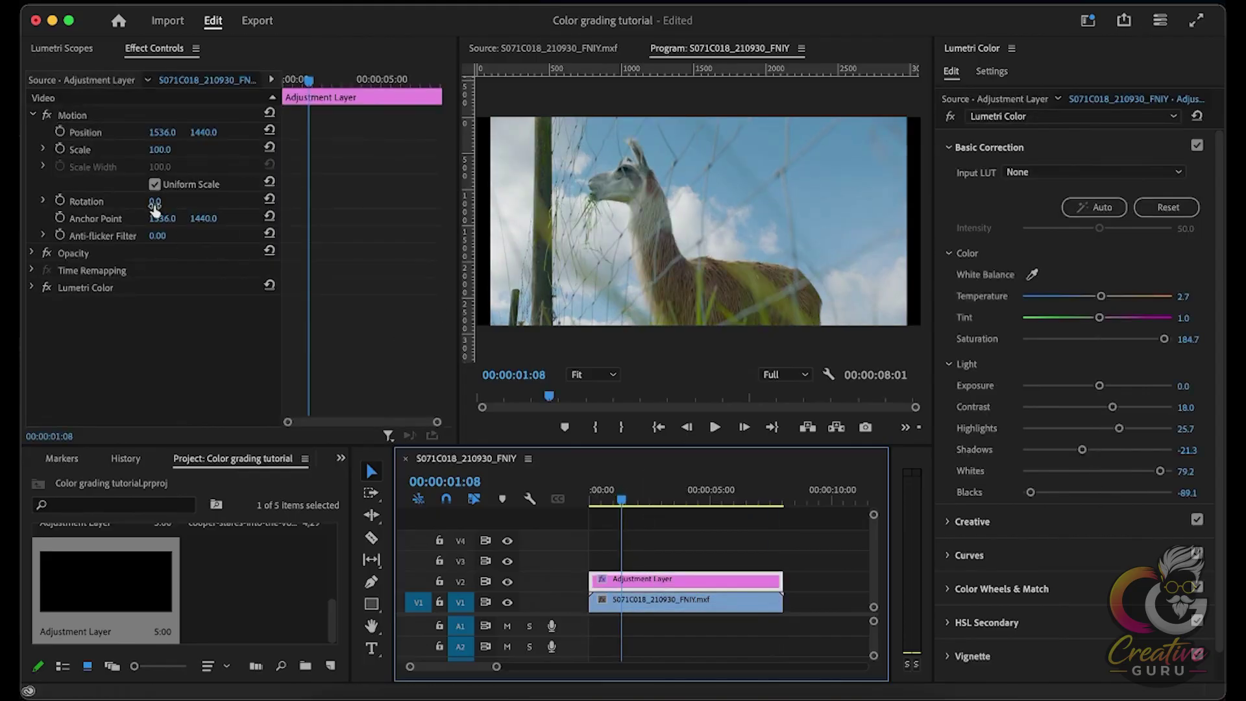
pyautogui.click(91, 289)
pyautogui.click(647, 600)
pyautogui.press('super+k')
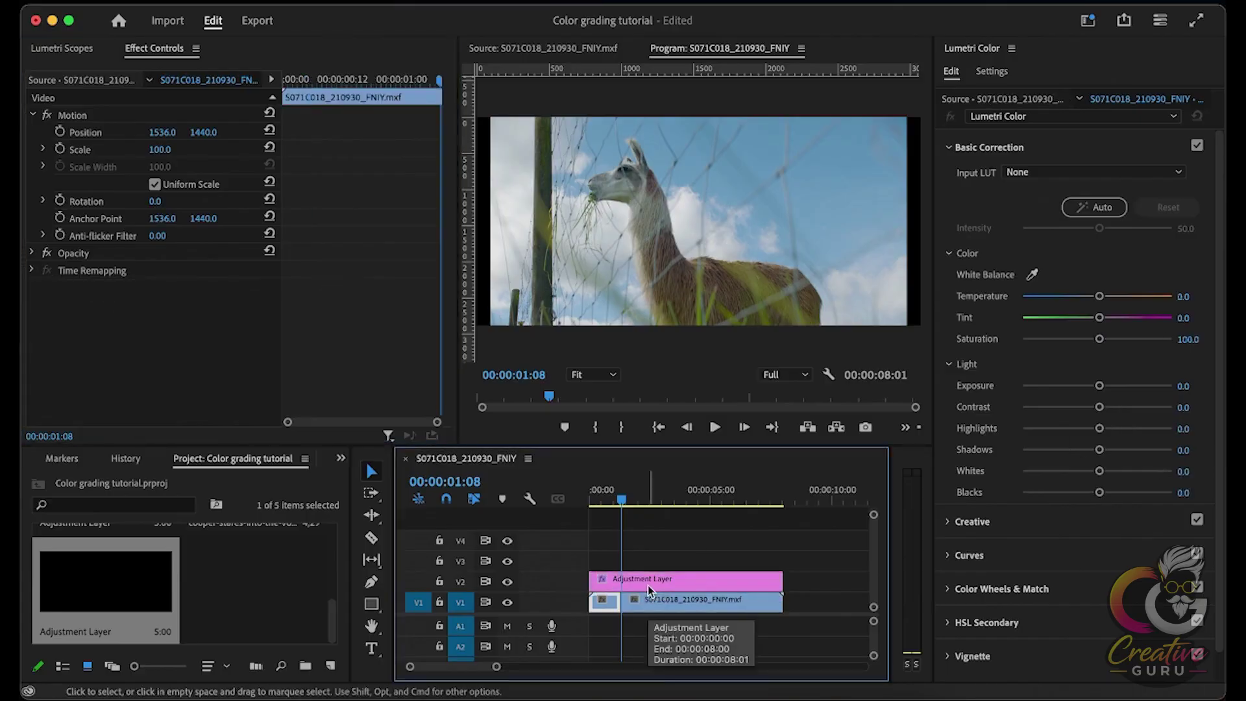
pyautogui.click(709, 498)
pyautogui.press('super+k')
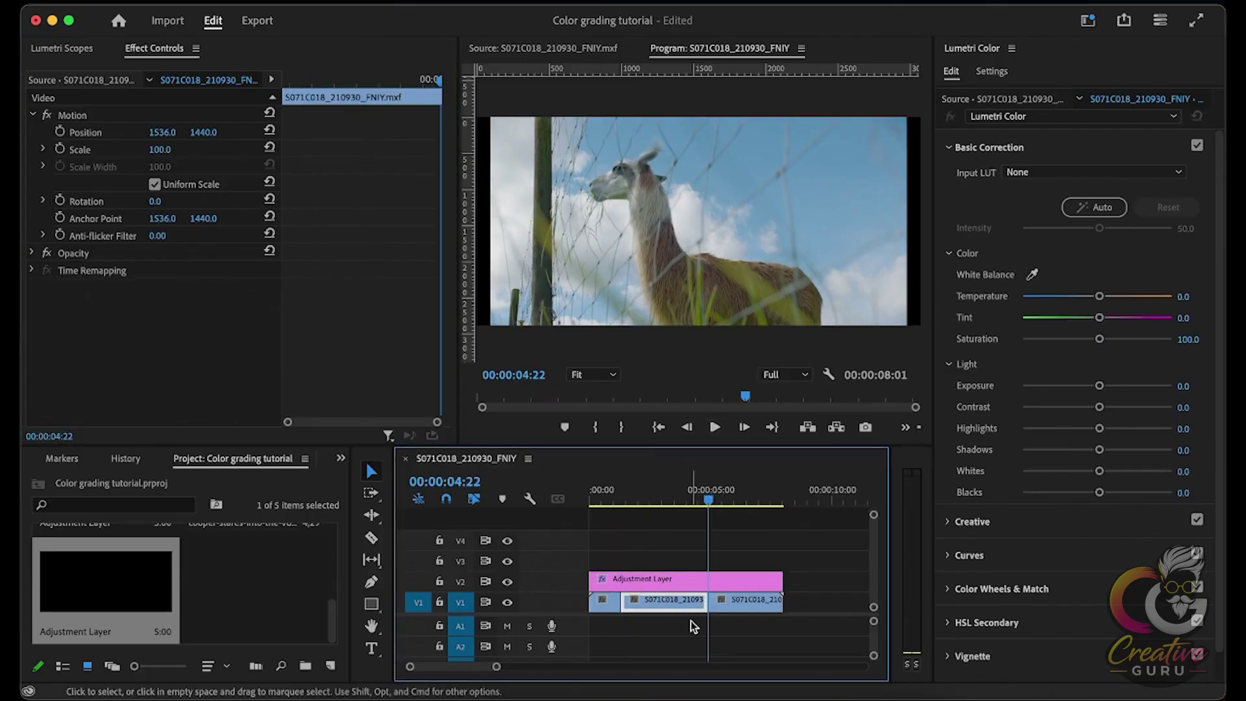
pyautogui.click(608, 523)
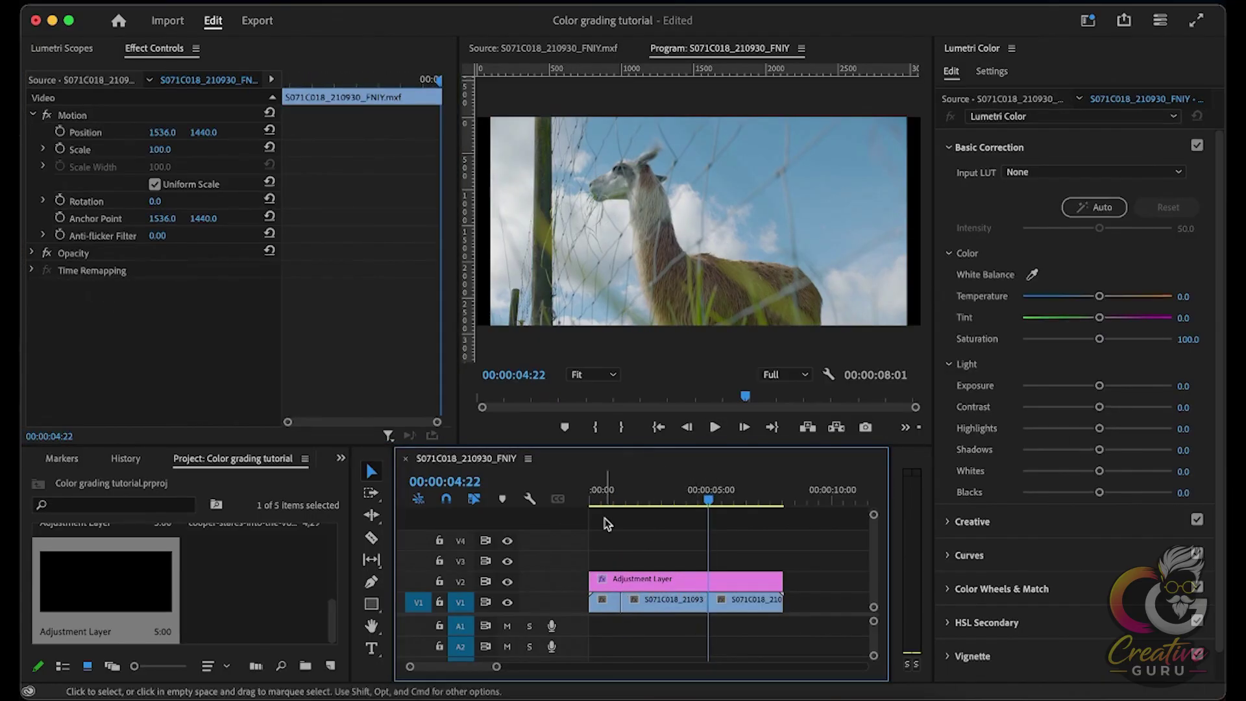
# Move the adjustment layer up to V4 and return it to V2
pyautogui.click(675, 576)
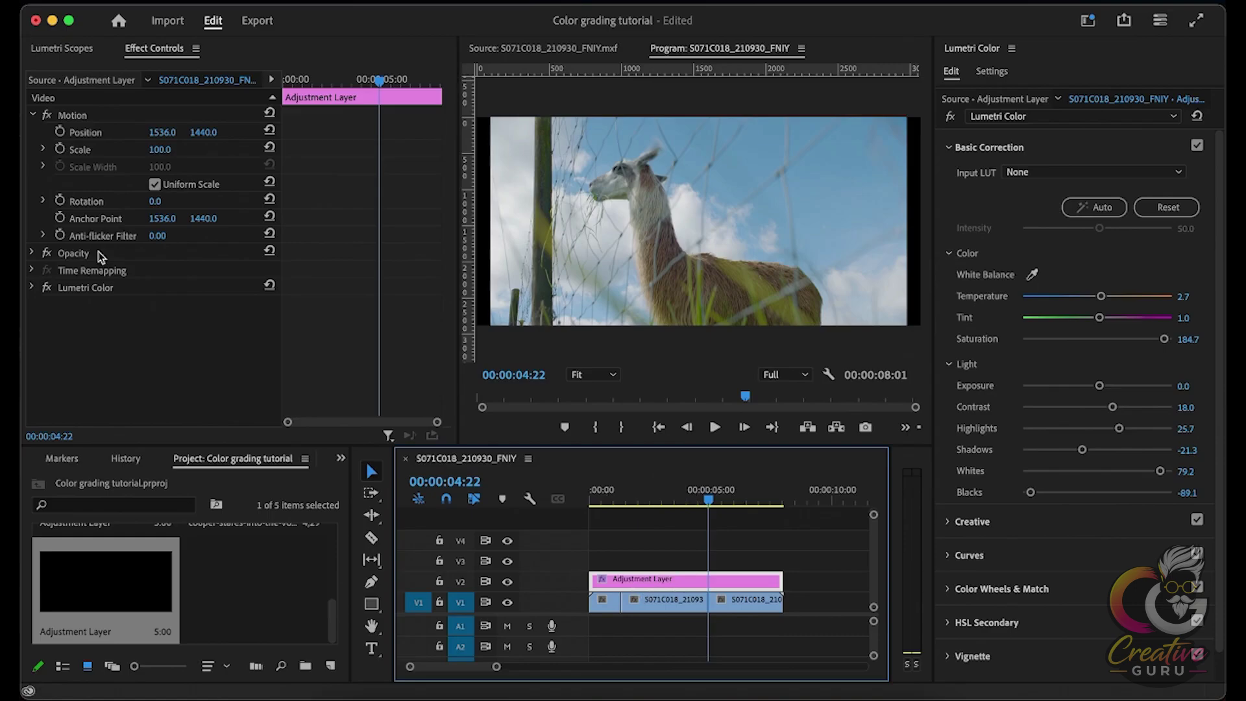
pyautogui.click(597, 608)
pyautogui.click(665, 581)
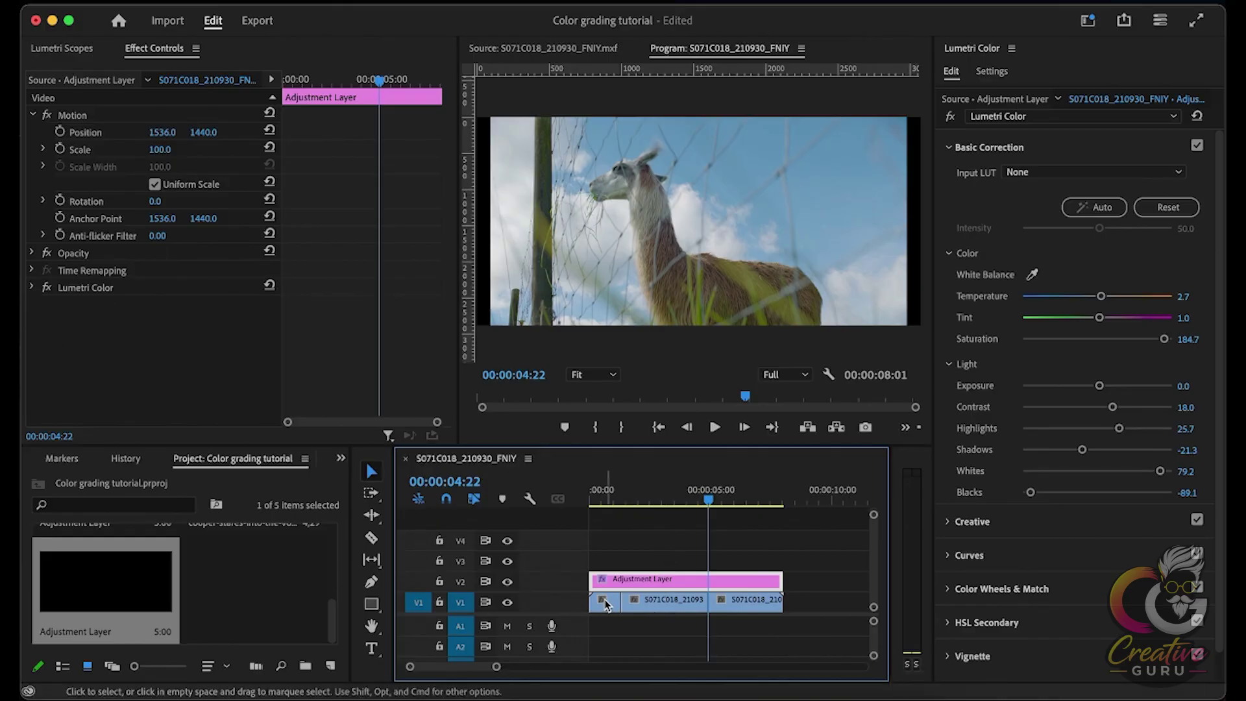
pyautogui.moveTo(654, 582); pyautogui.dragTo(654, 541)
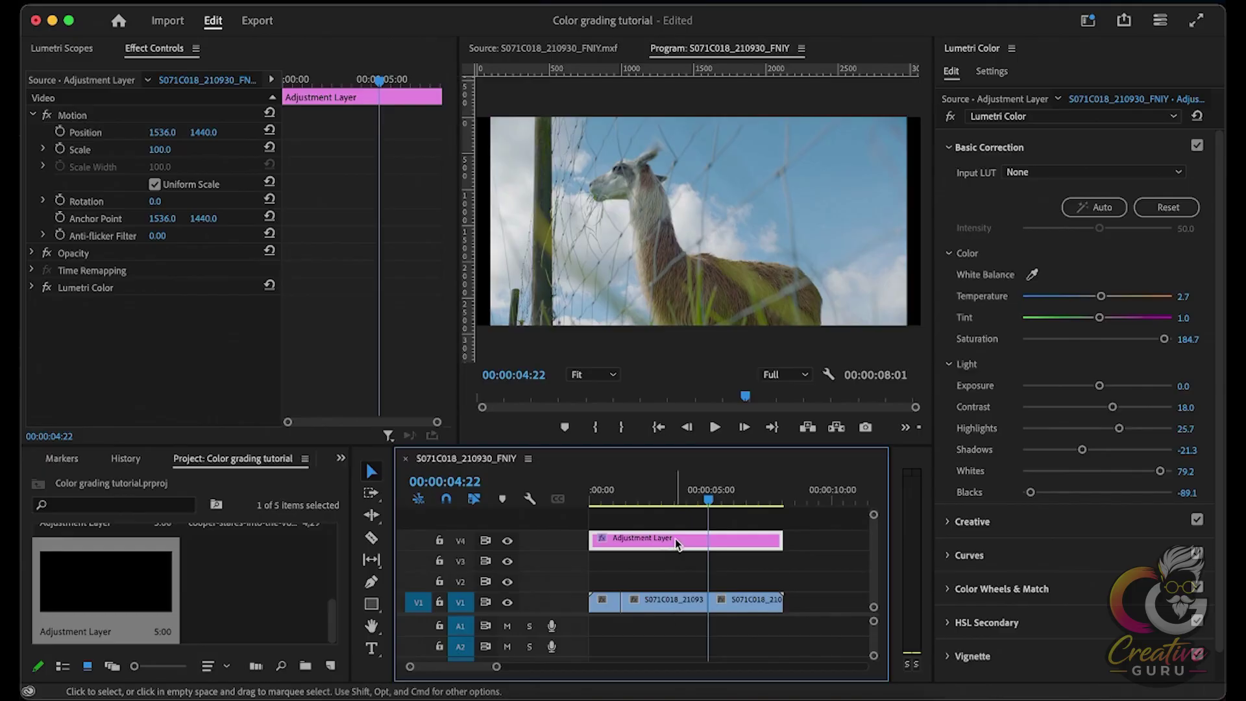
pyautogui.moveTo(675, 539); pyautogui.dragTo(662, 575)
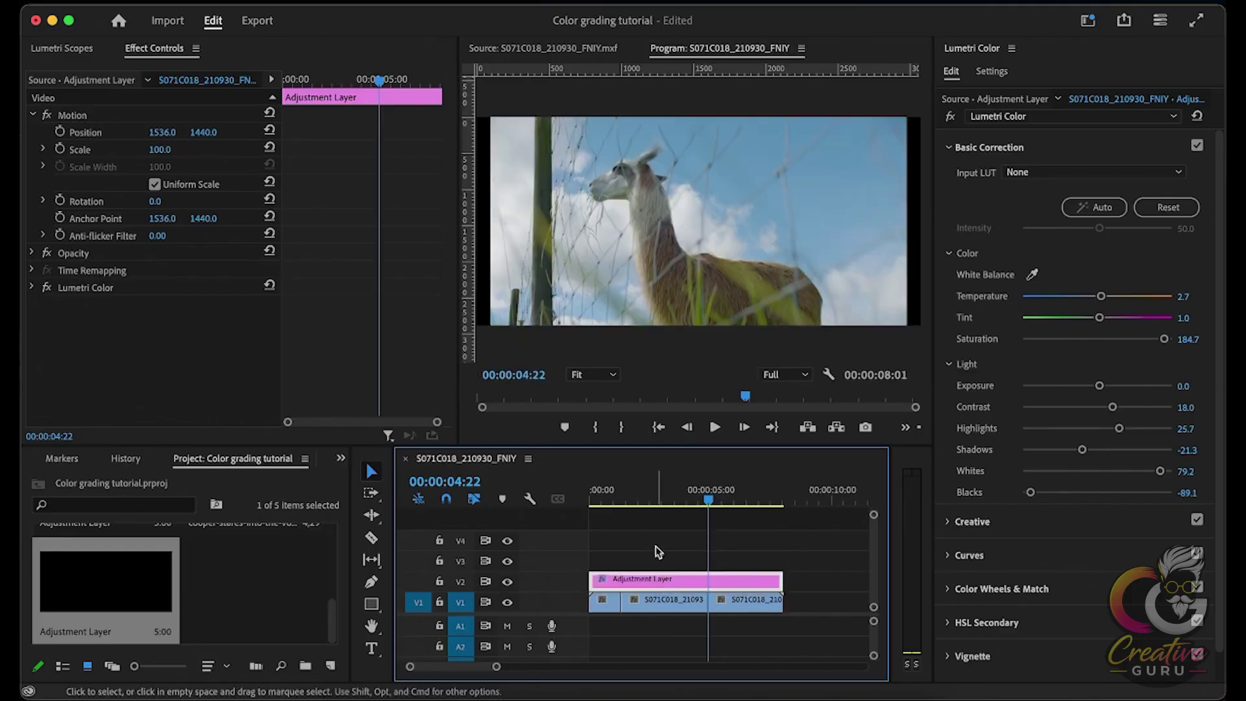
pyautogui.click(656, 545)
# Find the Transform effect under Distort and apply it to the adjustment layer
pyautogui.scroll(4, 73, 461)
pyautogui.scroll(2, 84, 462)
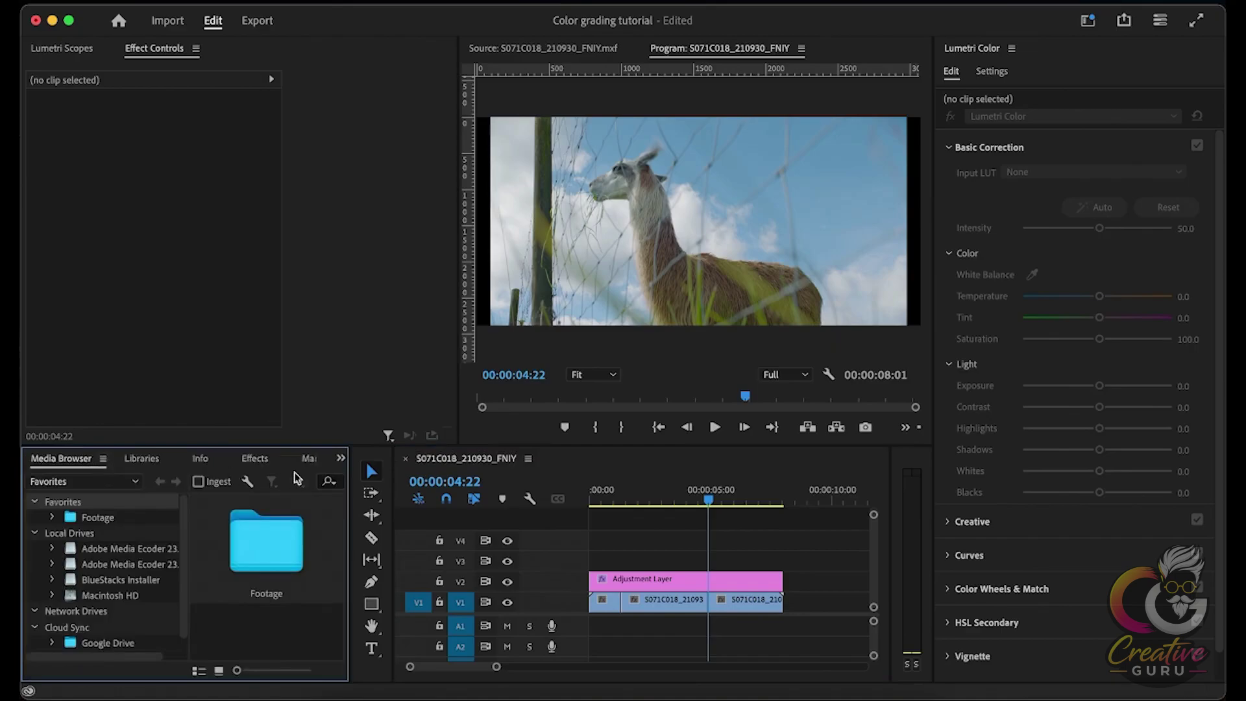
pyautogui.scroll(-2, 97, 462)
pyautogui.click(253, 459)
pyautogui.click(116, 483)
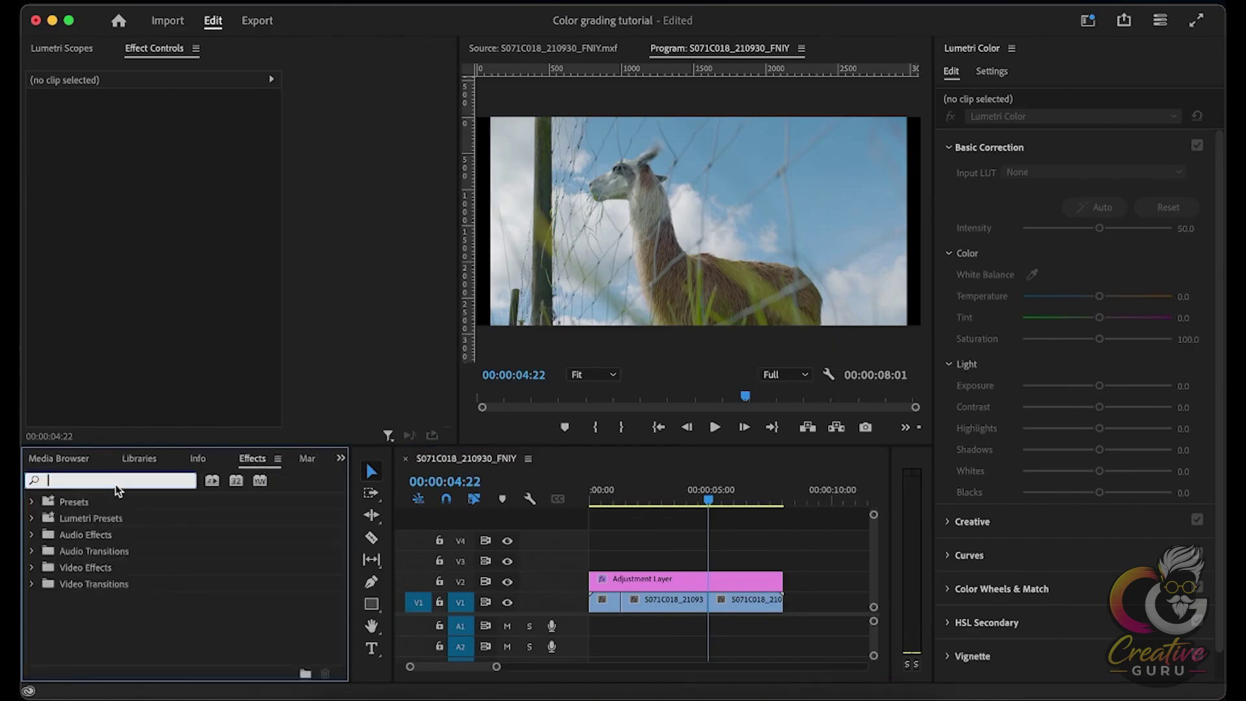
pyautogui.write('transform')
pyautogui.moveTo(97, 600); pyautogui.dragTo(681, 580)
# Try a Transform scale of 148 on the adjustment layer, check it at the sequence start, and reset the effect
pyautogui.scroll(-4, 62, 373)
pyautogui.moveTo(162, 245); pyautogui.dragTo(194, 245)
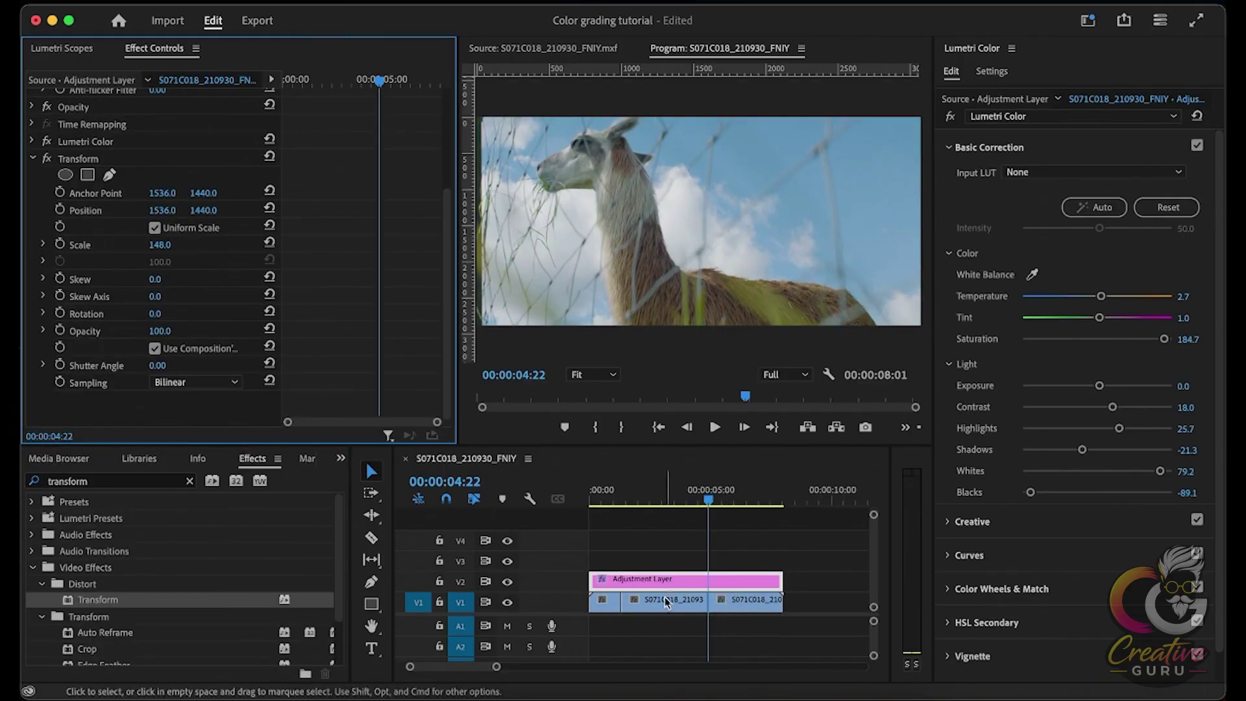
pyautogui.moveTo(709, 500); pyautogui.dragTo(536, 524)
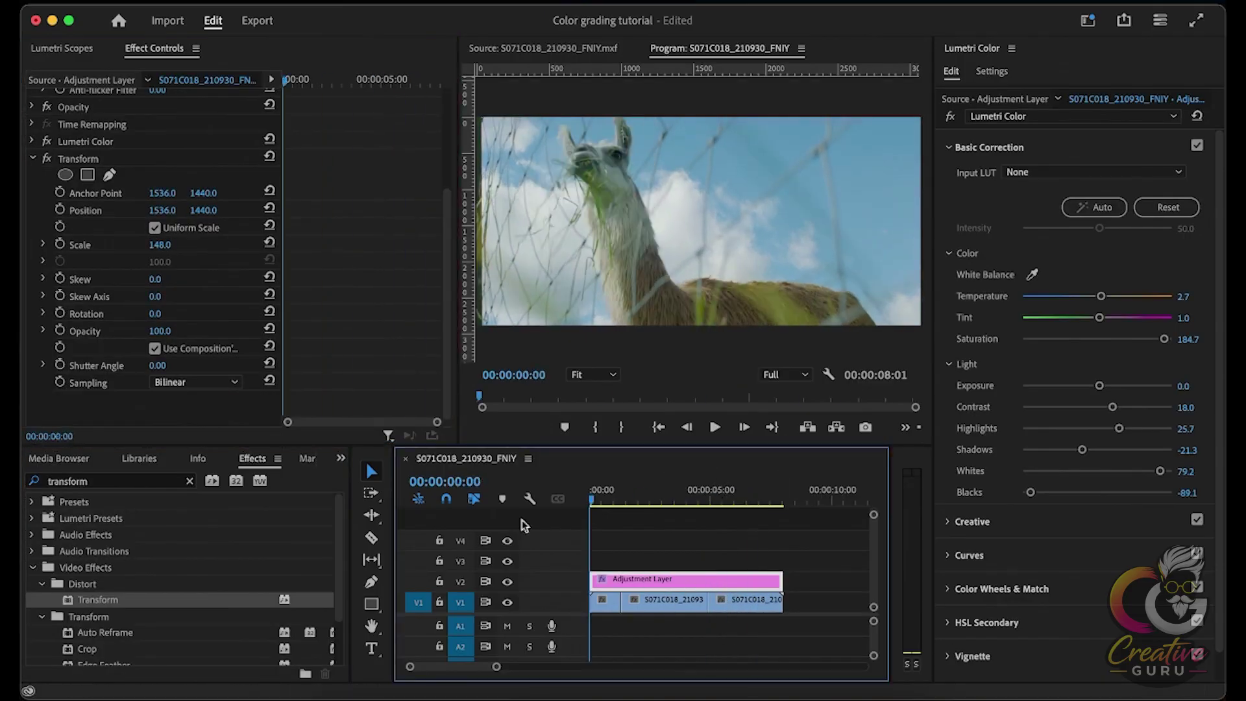
pyautogui.scroll(3, 116, 273)
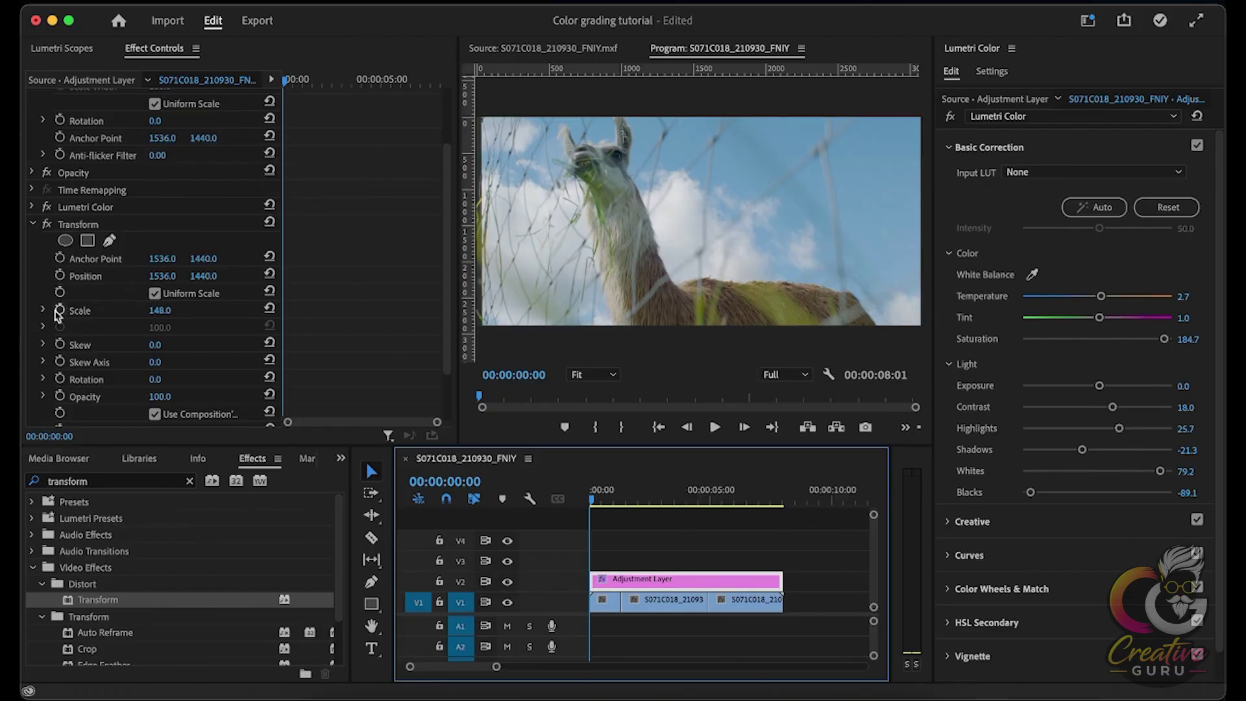
pyautogui.scroll(4, 83, 326)
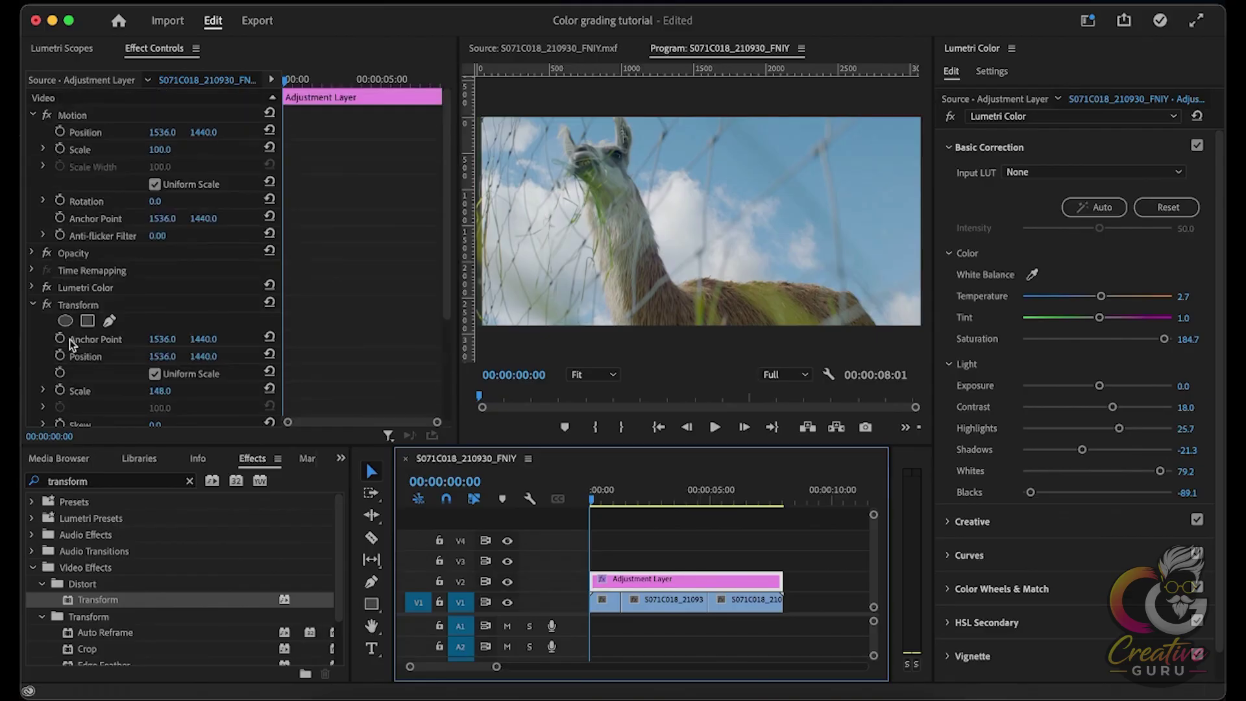
pyautogui.click(270, 304)
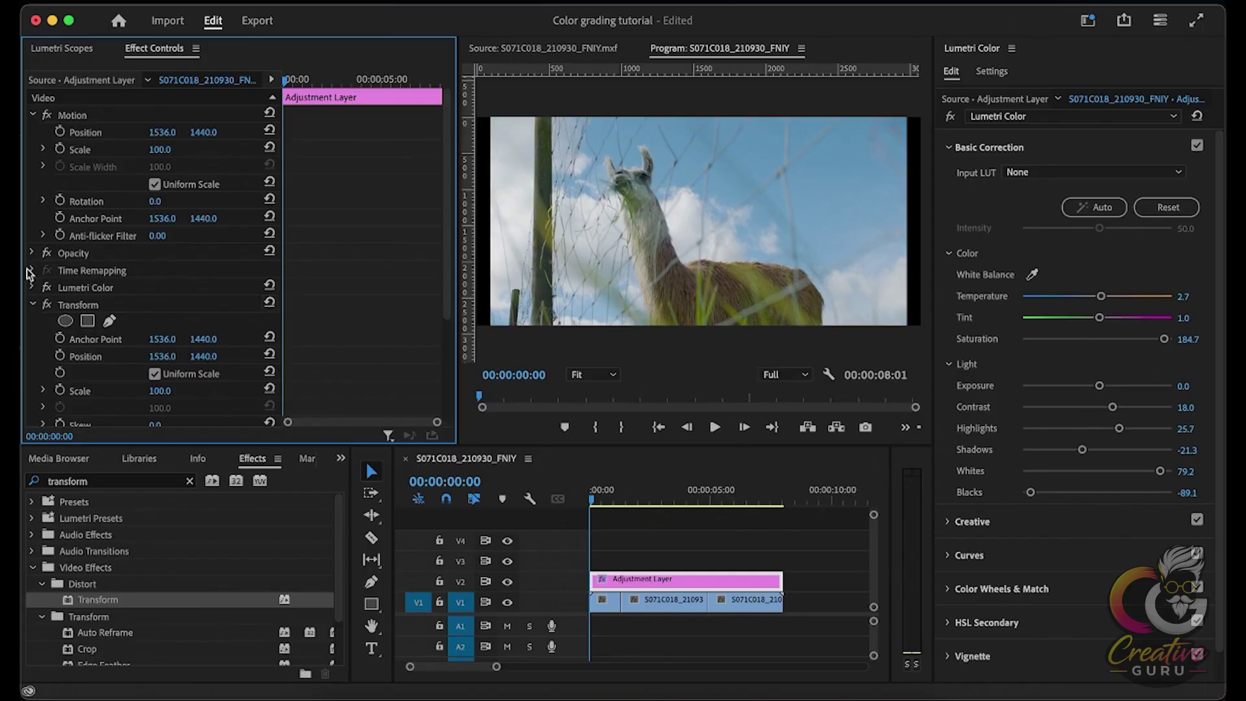
# Select the adjustment layer's Motion effect in Effect Controls
pyautogui.click(87, 134)
pyautogui.click(92, 115)
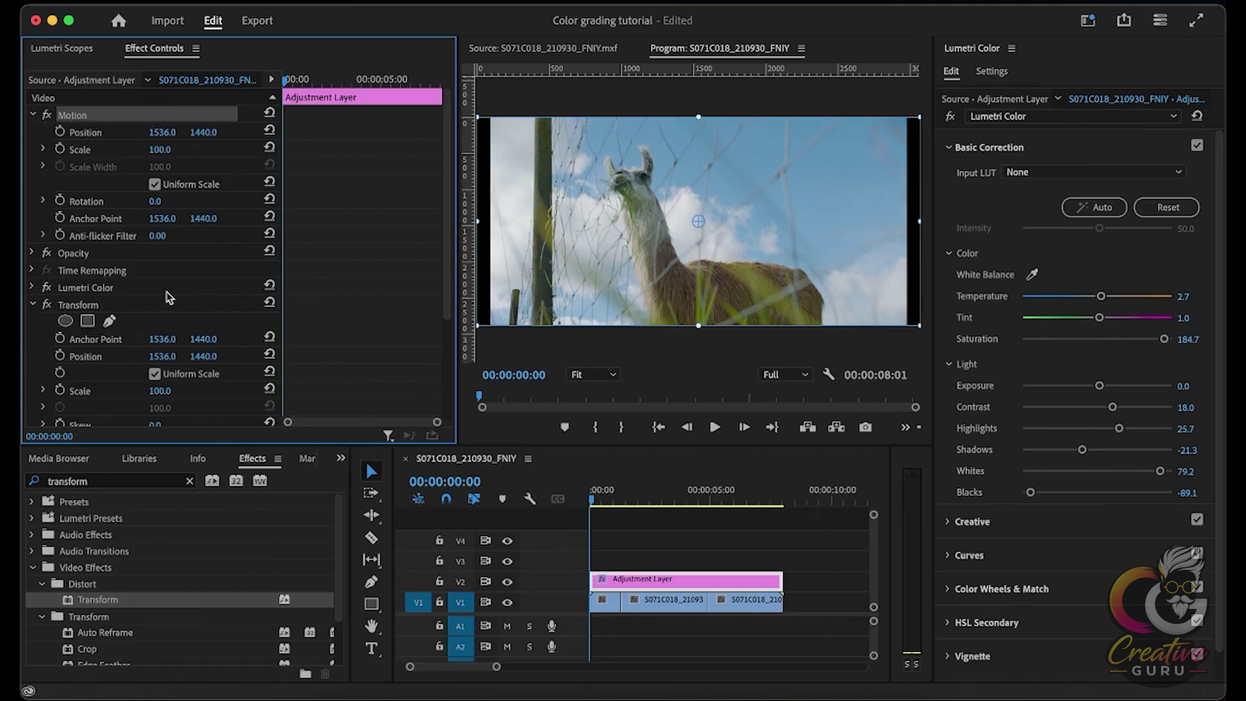
# Reselect the adjustment layer on V2, review its built-in Motion properties, and collapse the Motion group
pyautogui.click(32, 116)
pyautogui.click(686, 548)
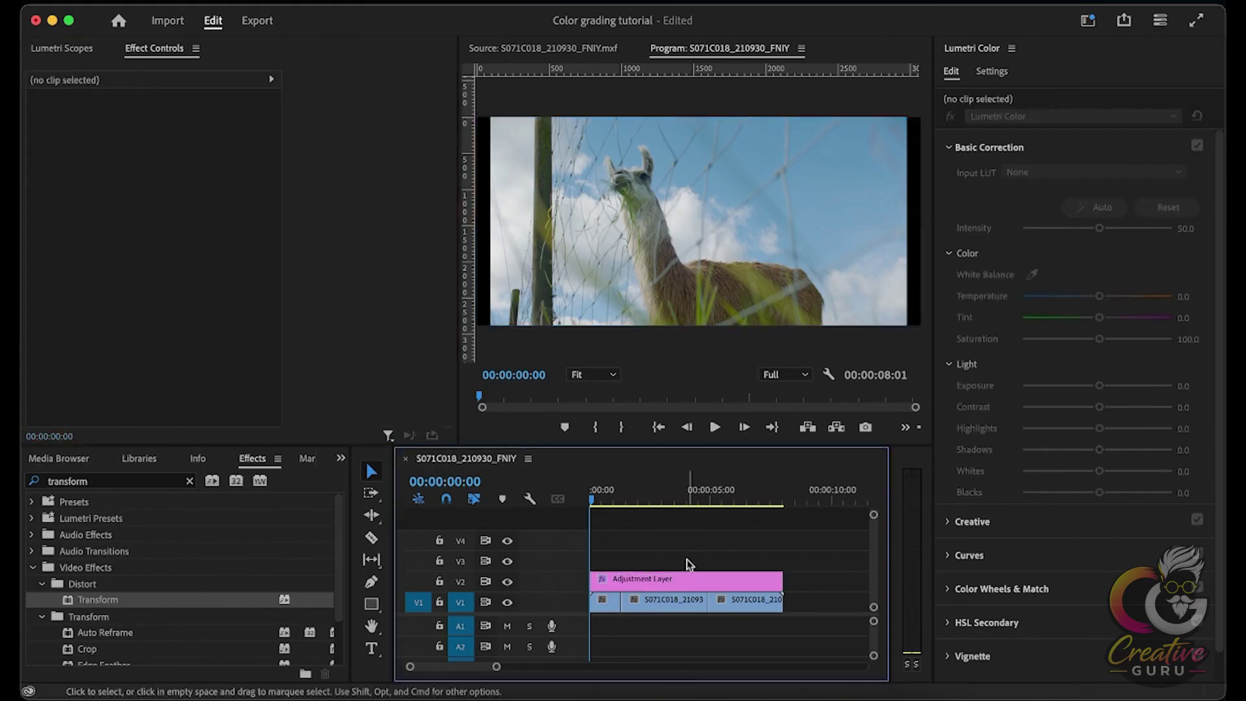
pyautogui.click(671, 581)
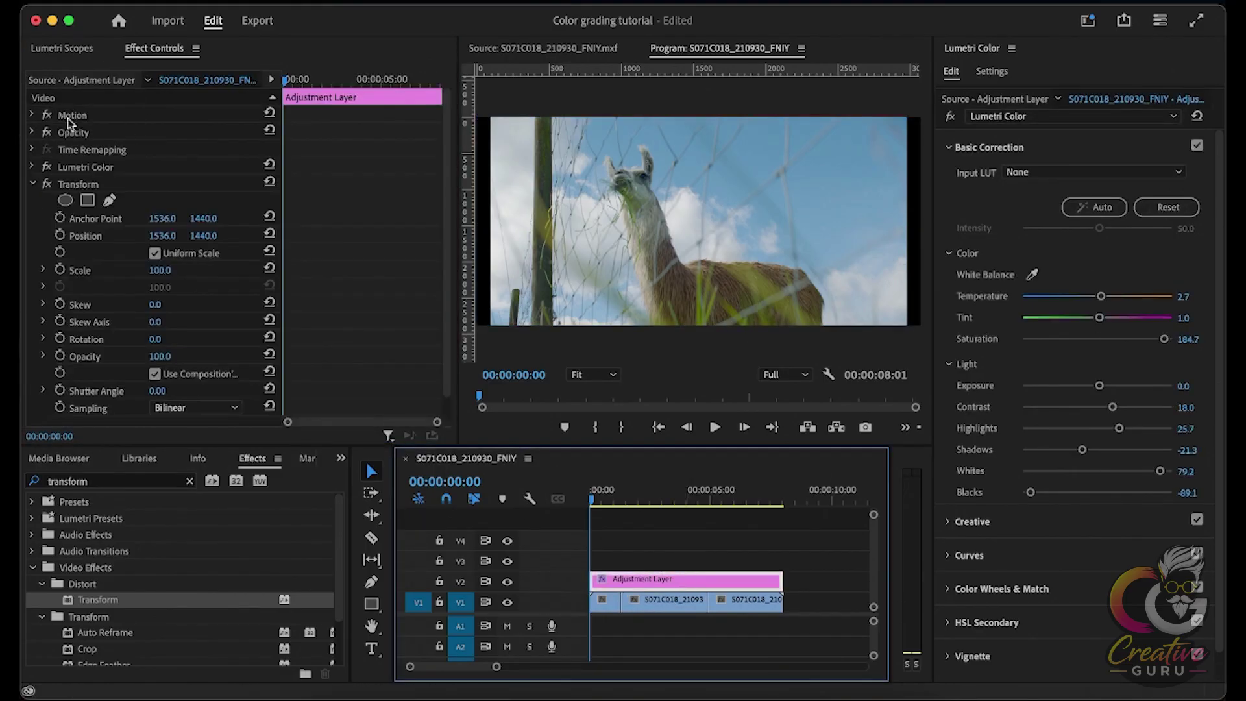
pyautogui.click(33, 115)
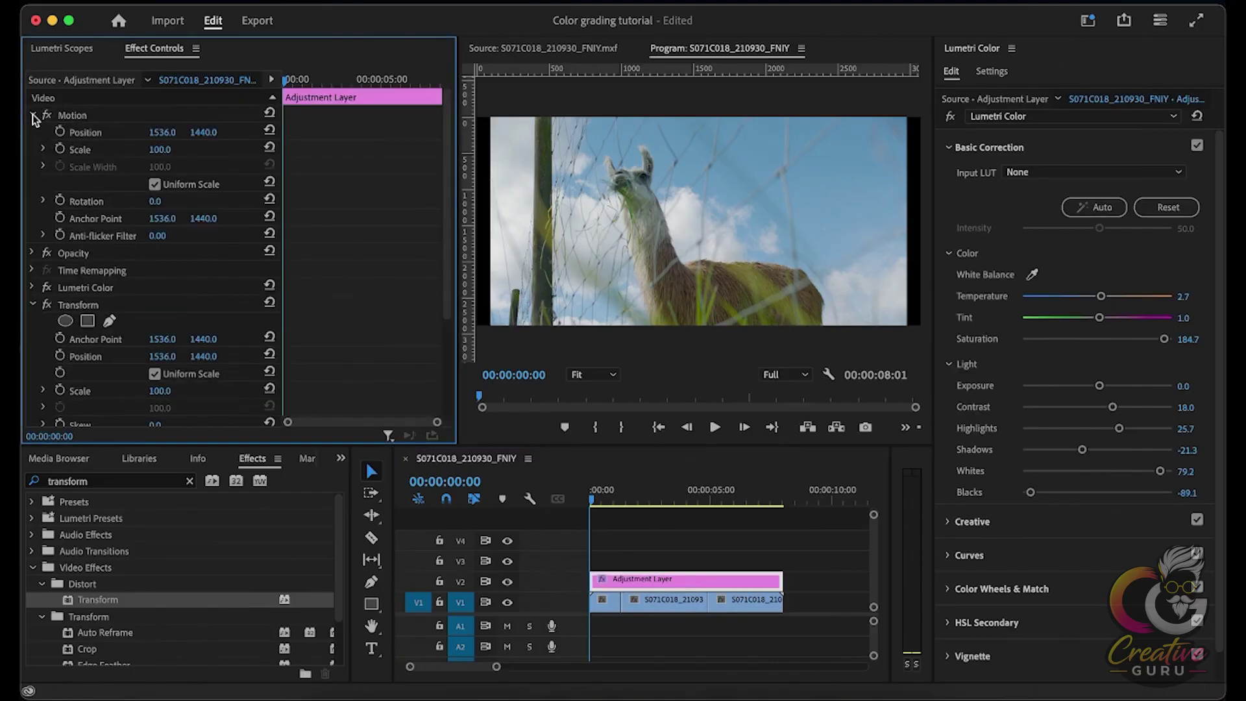
pyautogui.click(33, 115)
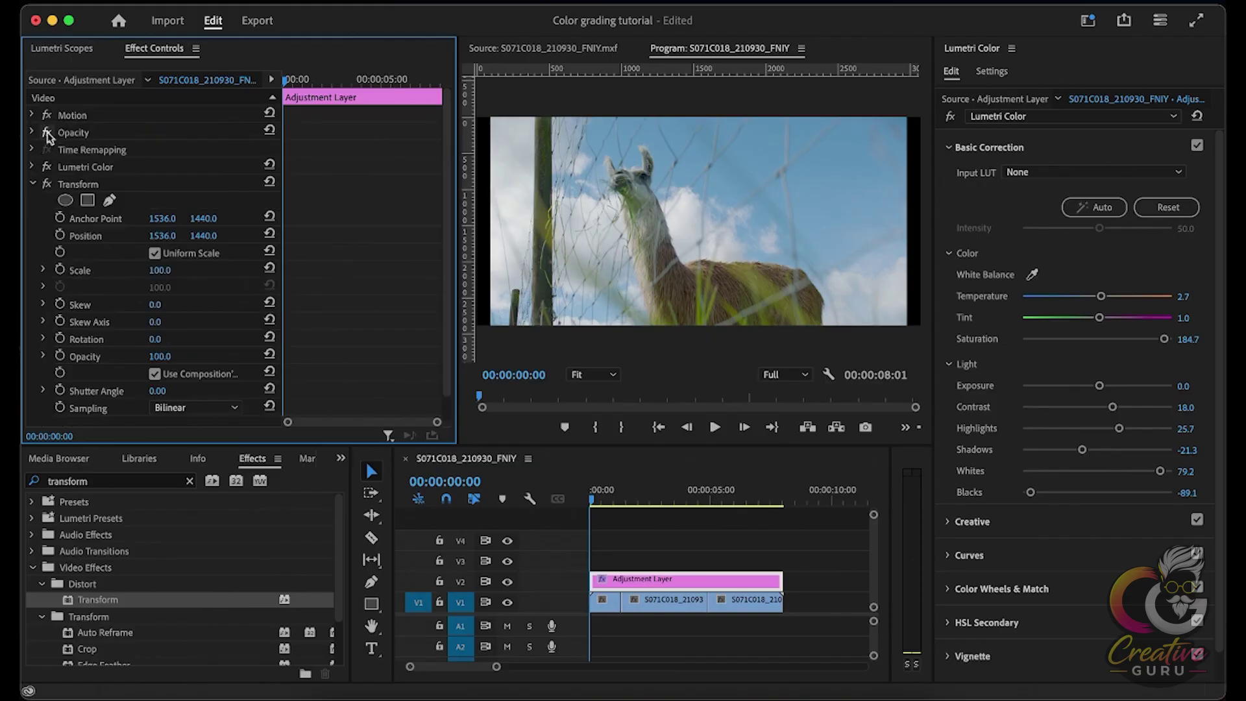
# Examine the adjustment layer's Transform and Lumetri Color effects alongside its built-in Motion effect, keeping the layer selected
pyautogui.click(106, 185)
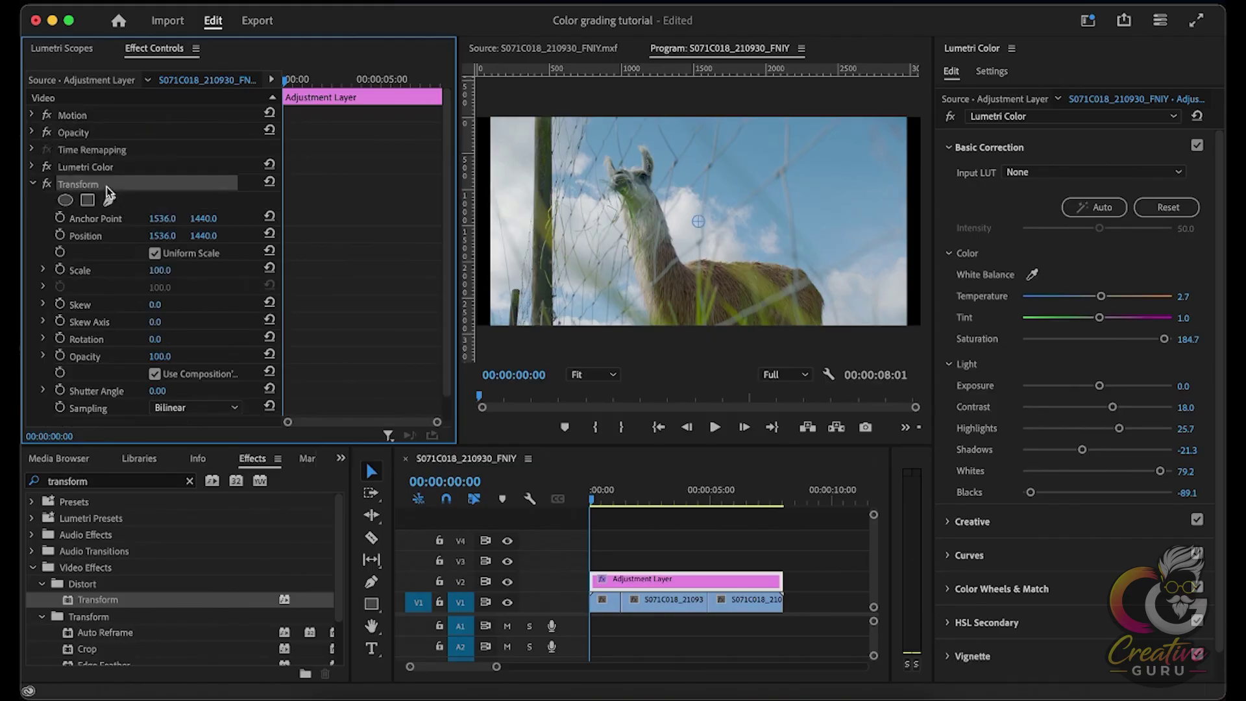
pyautogui.click(108, 161)
pyautogui.click(107, 182)
pyautogui.click(109, 167)
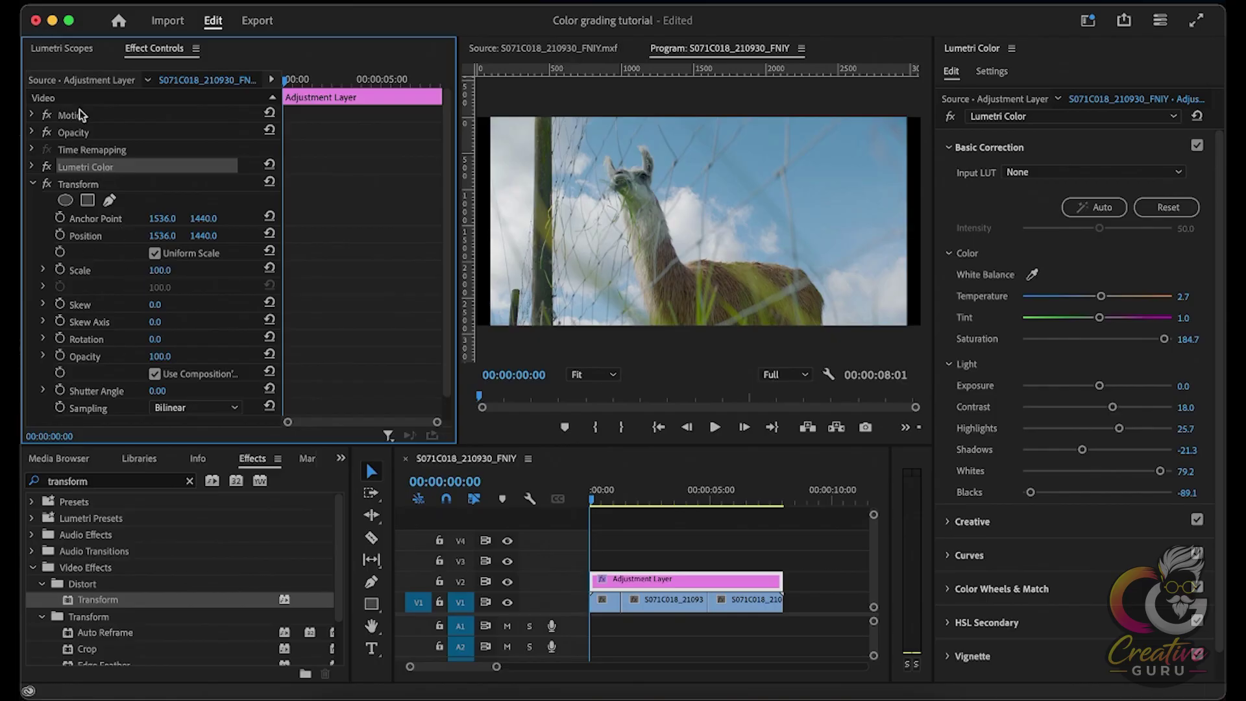
pyautogui.click(31, 115)
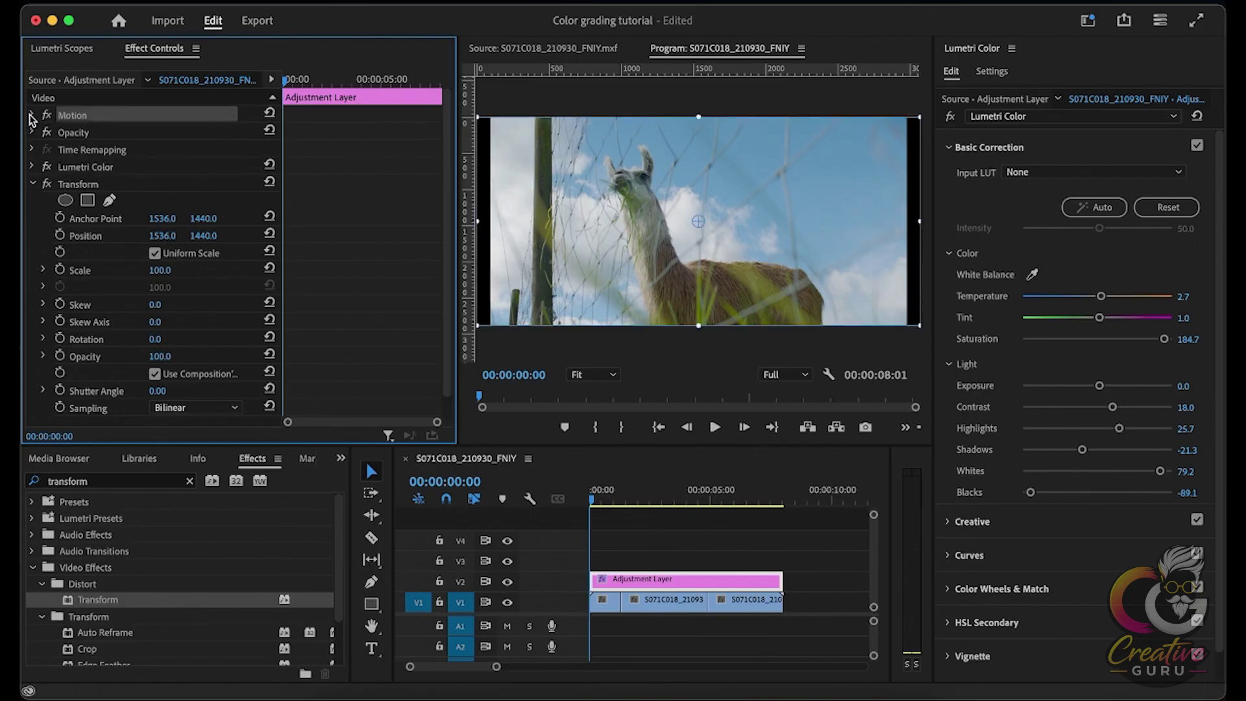
pyautogui.click(31, 115)
pyautogui.click(786, 548)
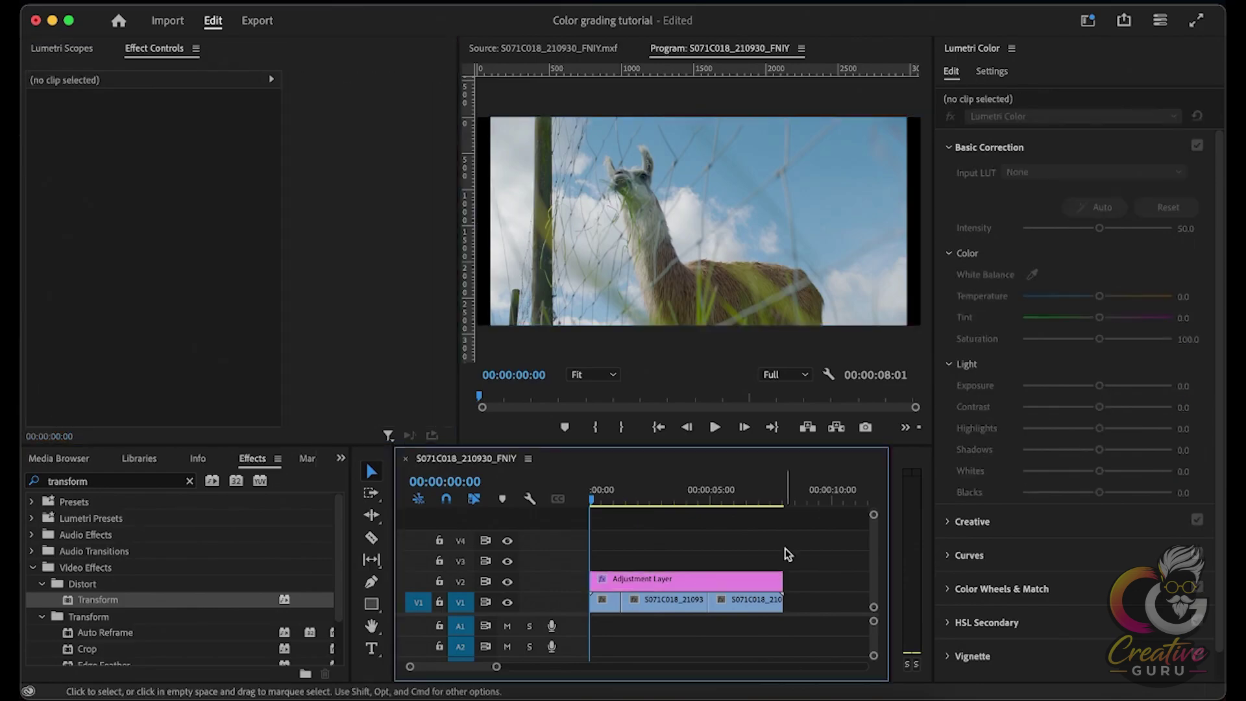
pyautogui.click(703, 578)
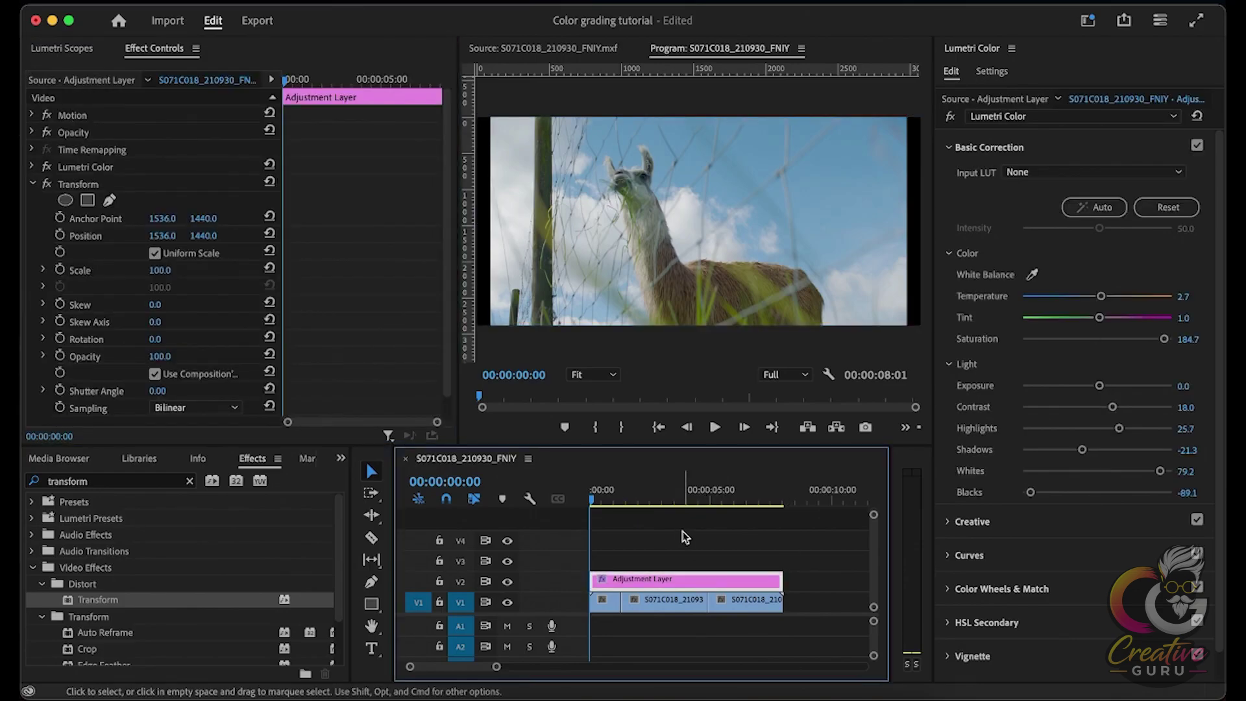